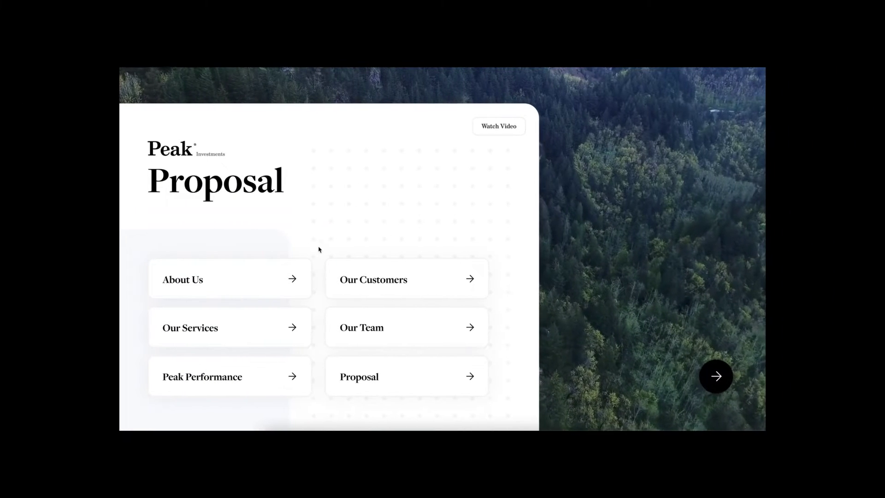
Step: In the preview, open About Us and scroll its text, then scroll Our Services' carousel cards
left_click(291, 278)
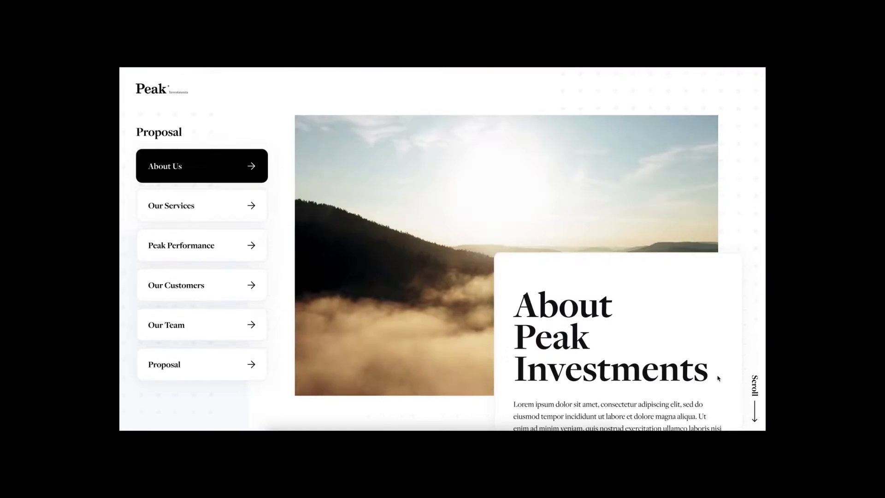
scroll(505, 228, "down", 6)
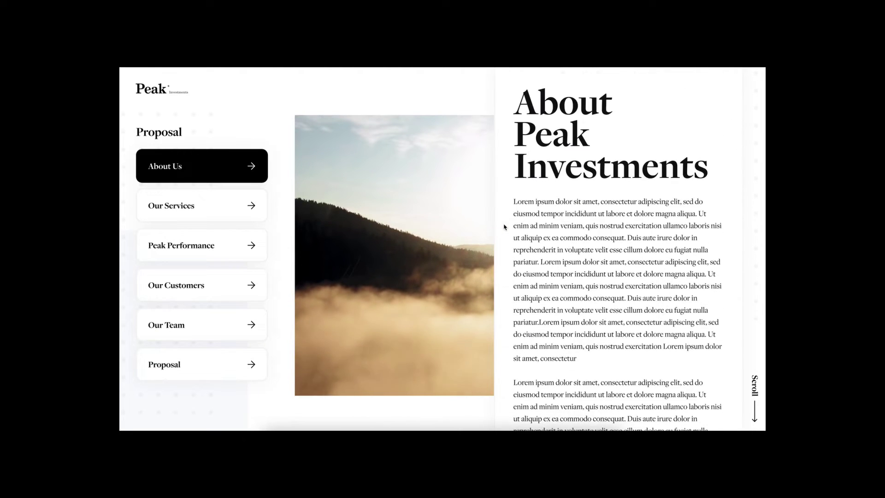
left_click(177, 206)
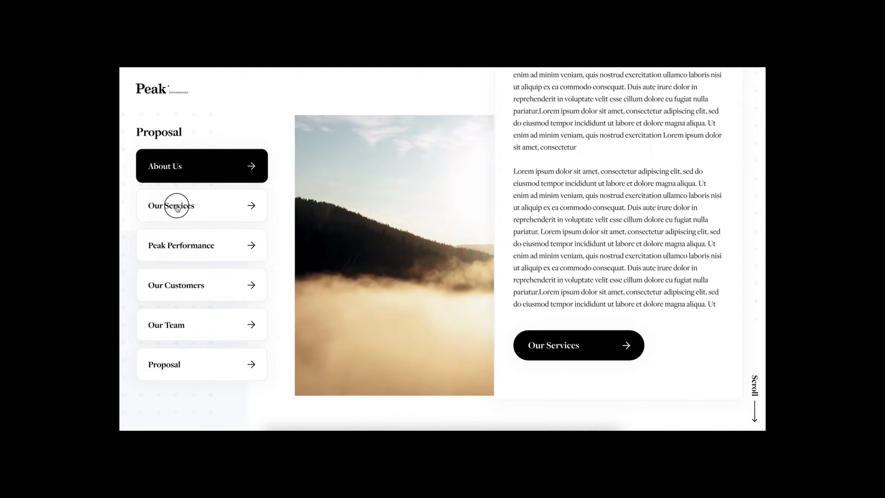
scroll(472, 229, "down", 3)
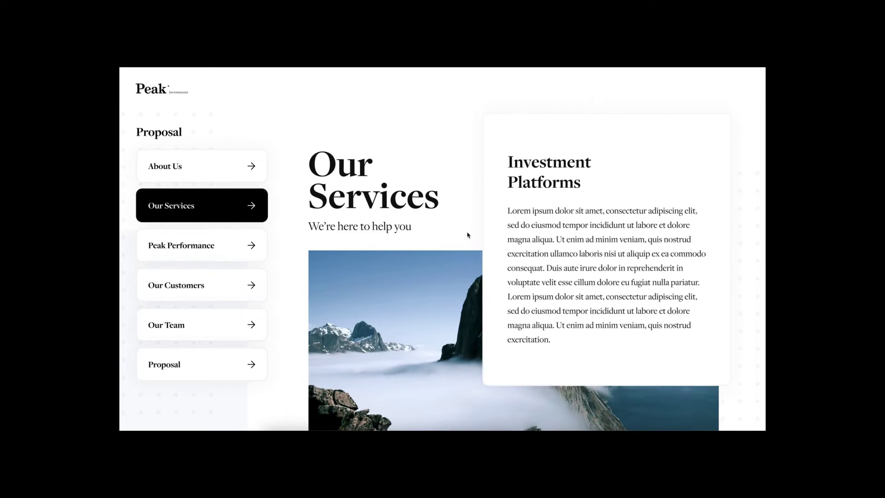
scroll(468, 235, "down", 3)
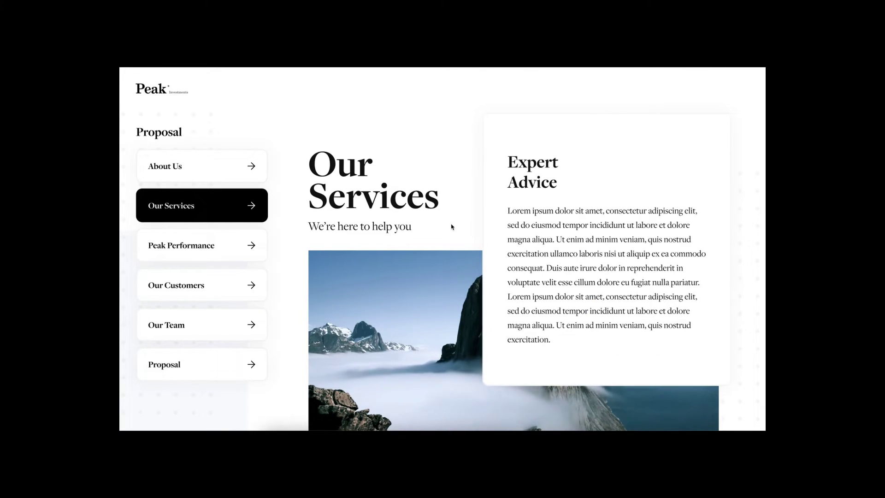
scroll(452, 226, "down", 3)
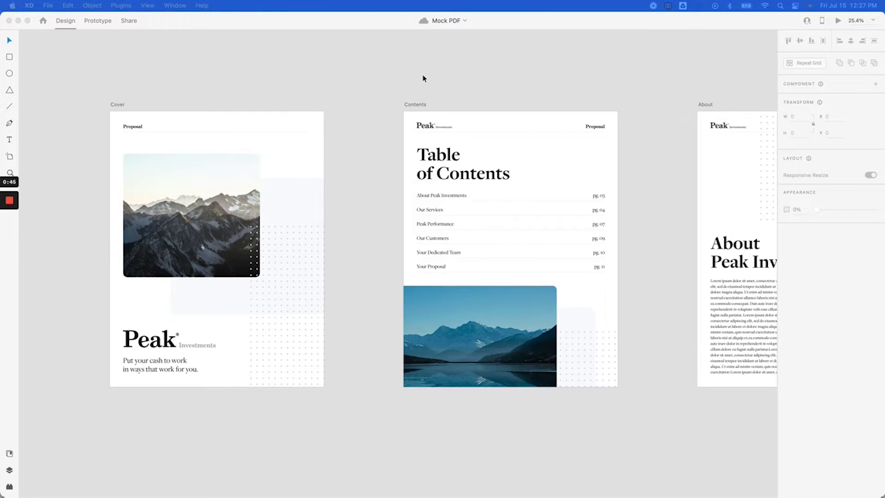
Step: Scroll across the Cover, Contents, About and Services print artboards down to the landscape Cover
scroll(214, 77, "up", 3, "ctrl")
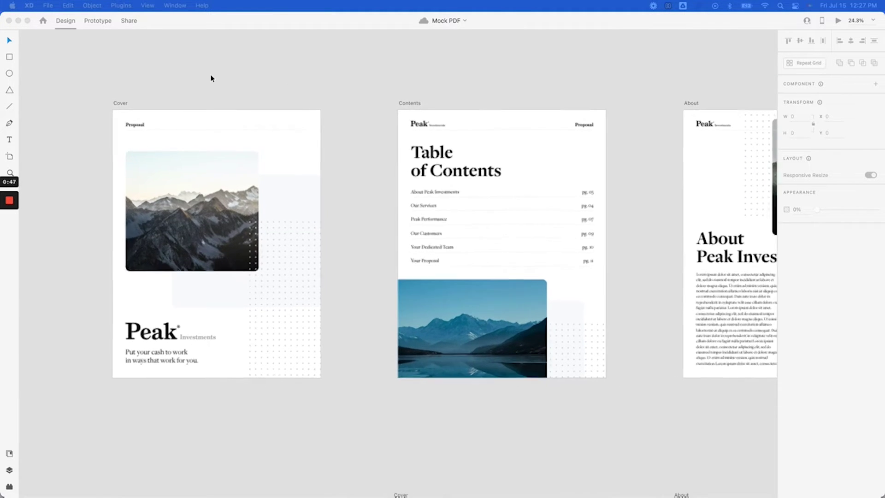
scroll(217, 76, "down", 1, "ctrl")
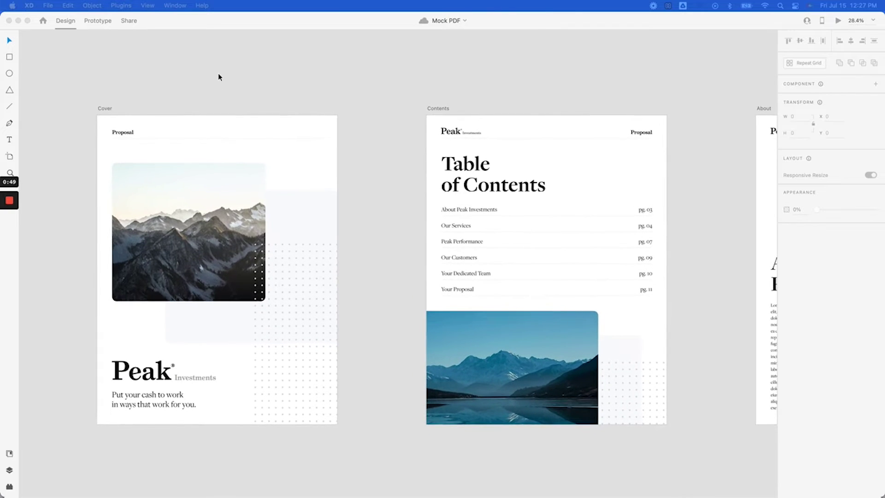
left_click(233, 82)
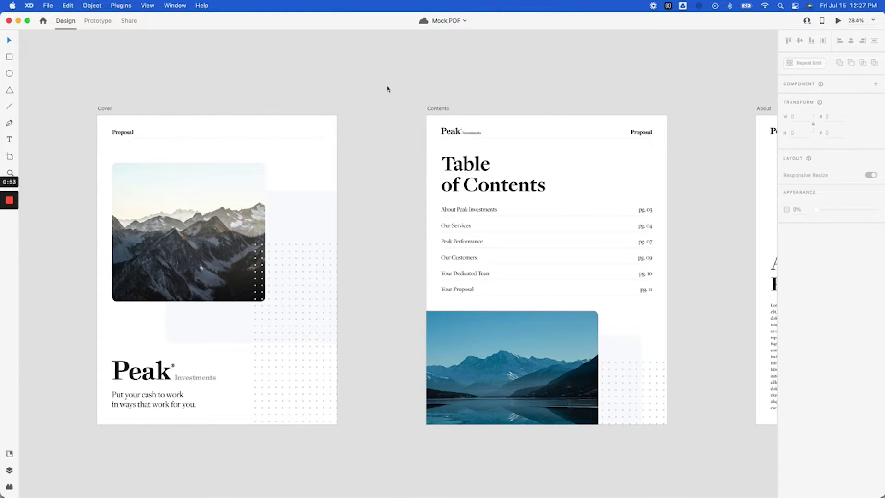
scroll(389, 89, "right", 10)
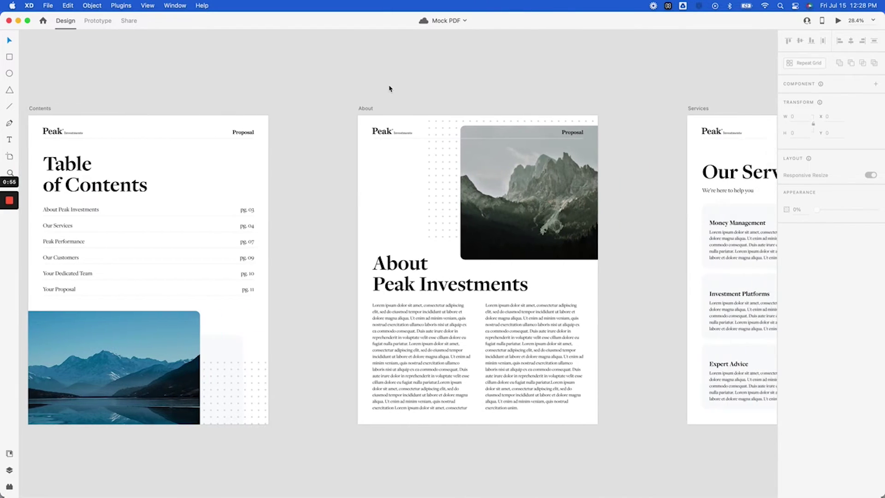
scroll(389, 89, "right", 5)
scroll(389, 88, "left", 10)
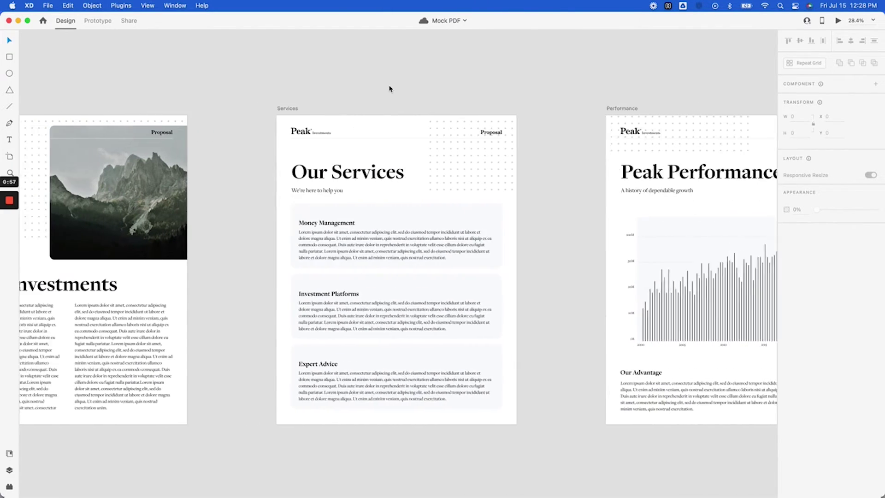
scroll(390, 88, "left", 8)
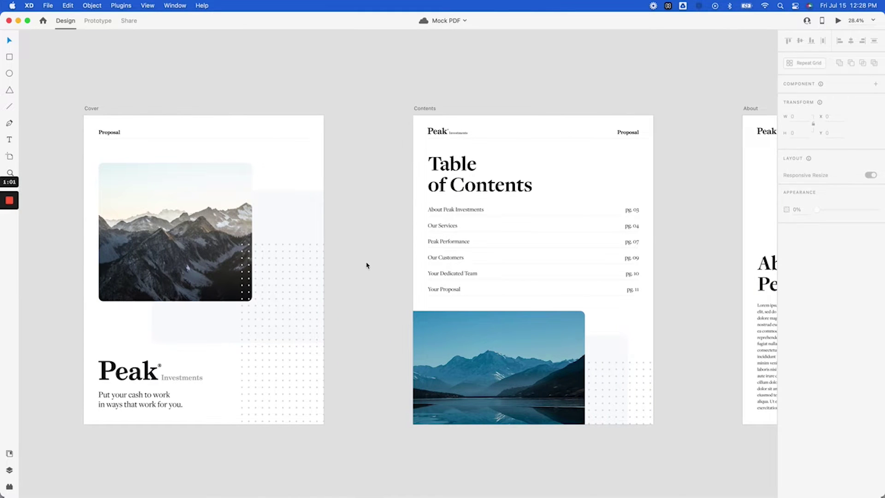
scroll(367, 266, "up", 3, "alt")
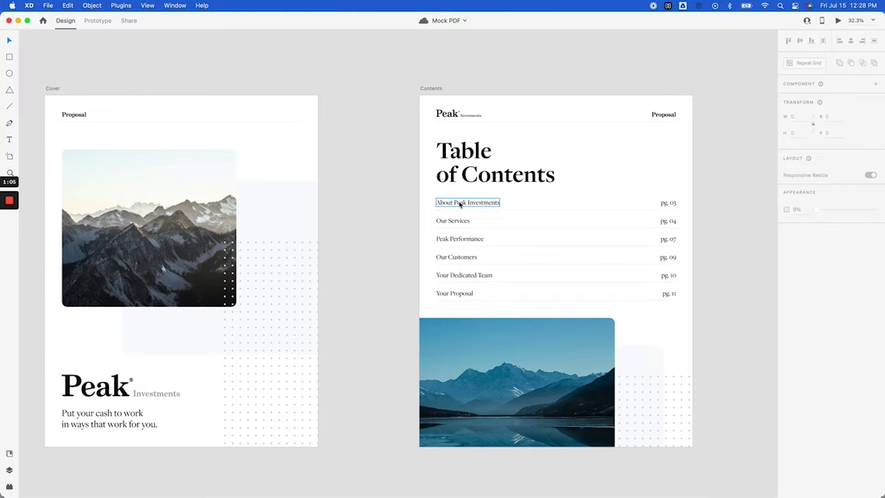
scroll(393, 355, "down", 10)
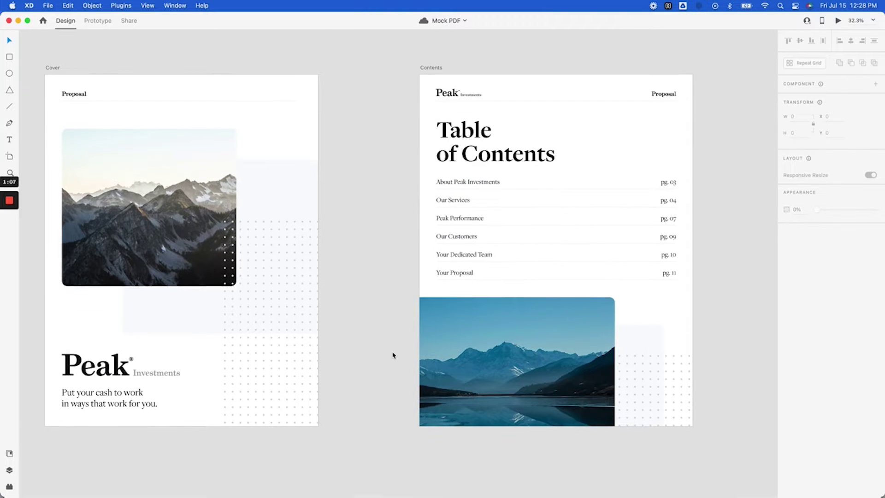
Step: Zoom in on the Cover artboard and check its 1920×1080 size
scroll(388, 336, "down", 2)
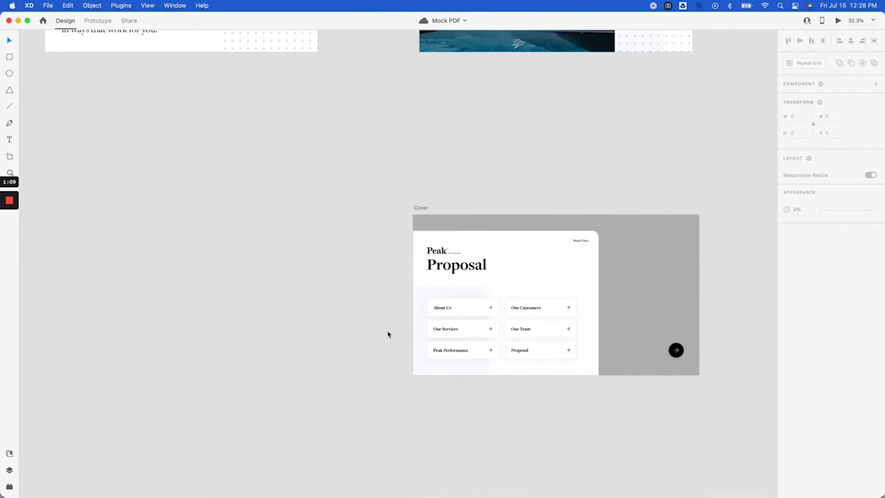
left_click_drag(628, 383, 558, 383)
scroll(526, 304, "right", 2)
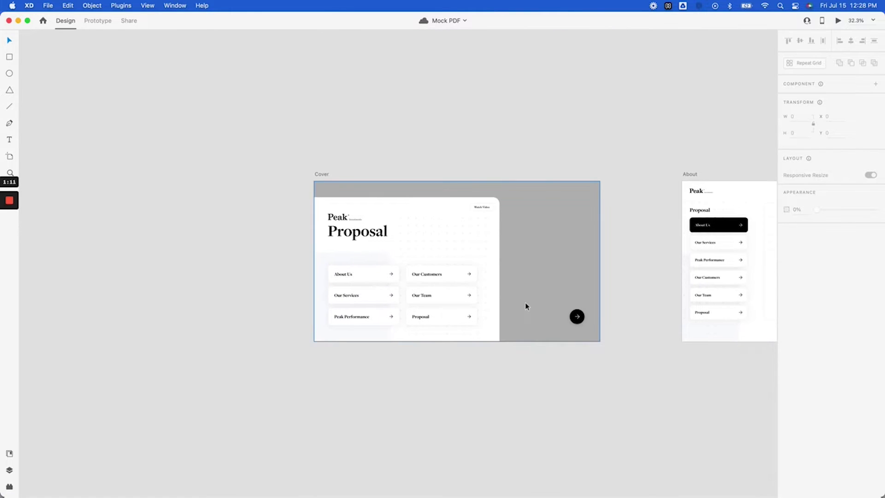
scroll(525, 304, "up", 5, "ctrl")
scroll(526, 305, "up", 4, "ctrl")
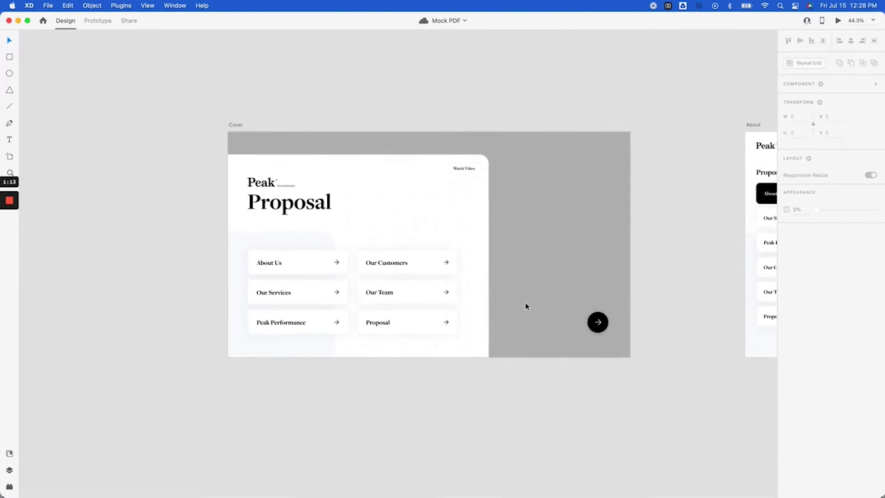
left_click(206, 107)
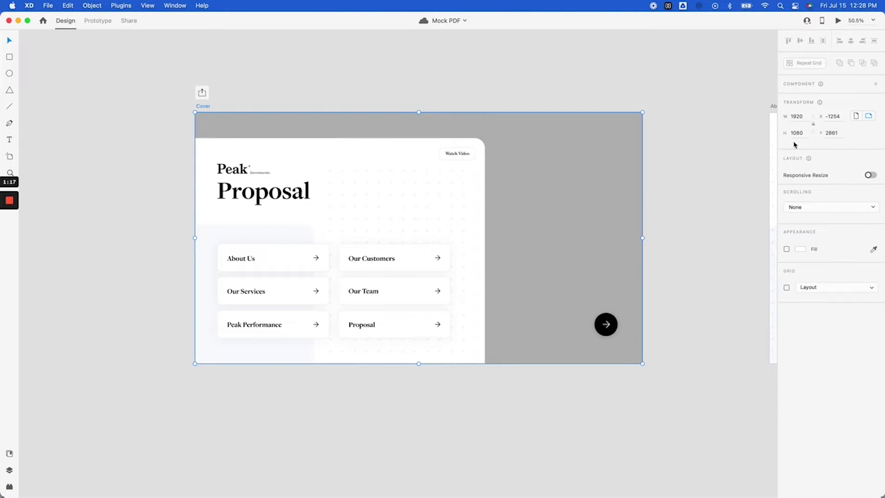
left_click(670, 219)
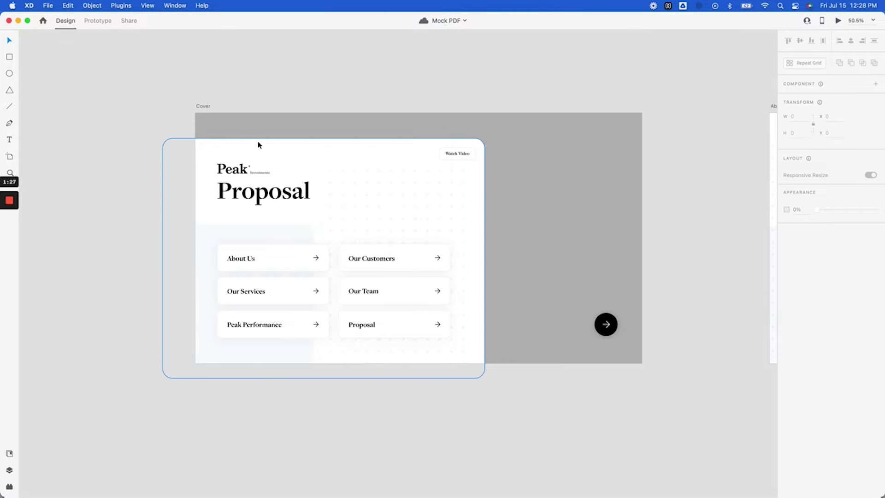
left_click(205, 108)
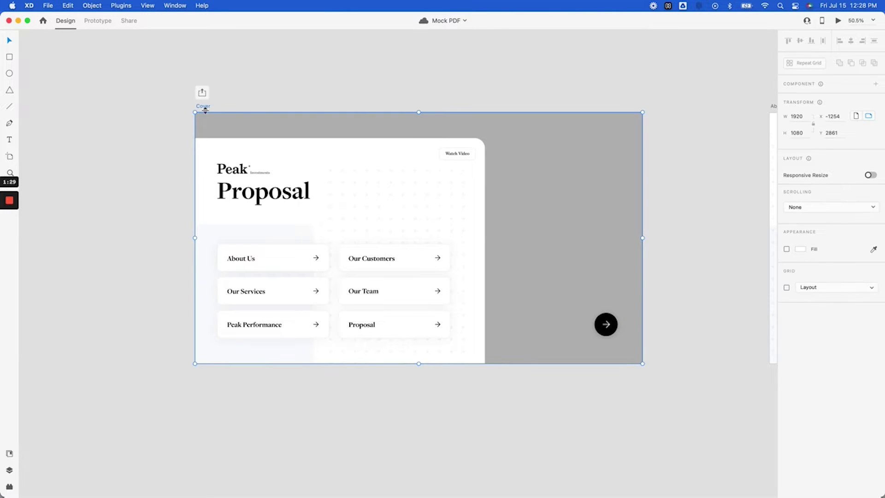
Step: Inspect the Proposal text and the grey 20% overlay rectangle, leaving the overlay in place
left_click(251, 194)
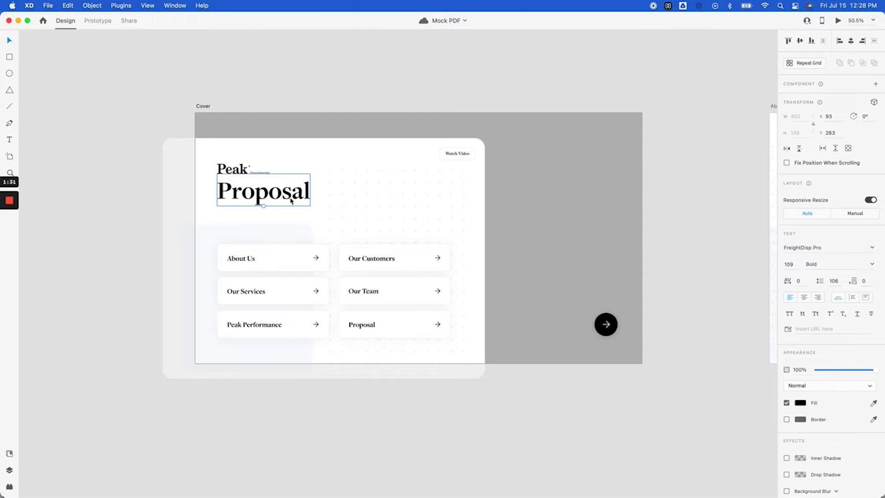
left_click(540, 229)
left_click_drag(540, 231, 537, 212)
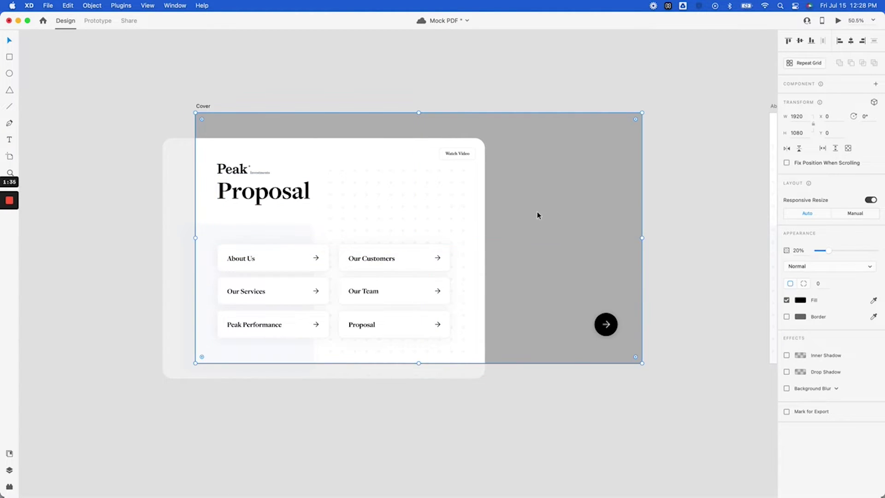
left_click(662, 282)
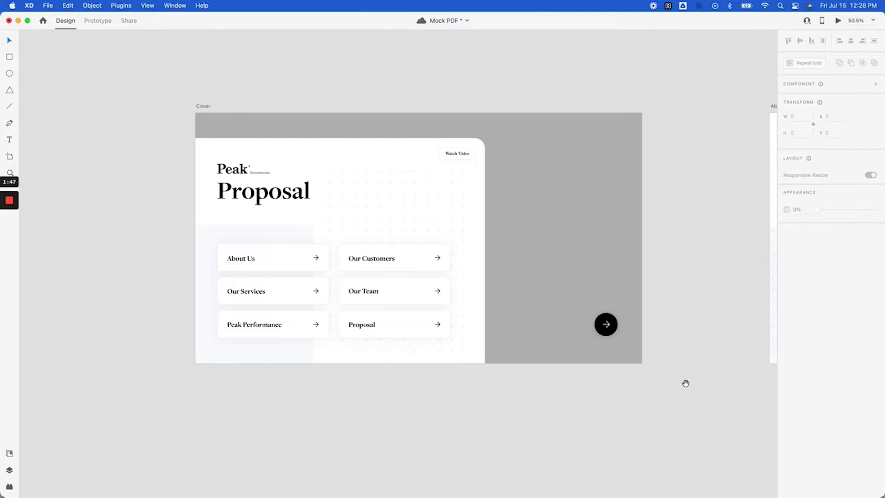
Step: Move the 839×2325 About scroll artboard to Y 2861, overlapping the About screen's right half
left_click_drag(715, 387, 161, 363)
left_click_drag(479, 85, 479, 372)
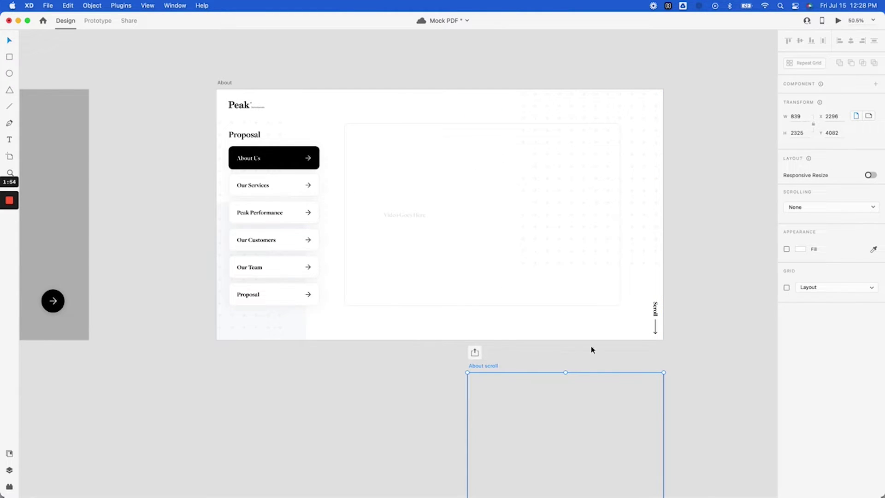
left_click(694, 333)
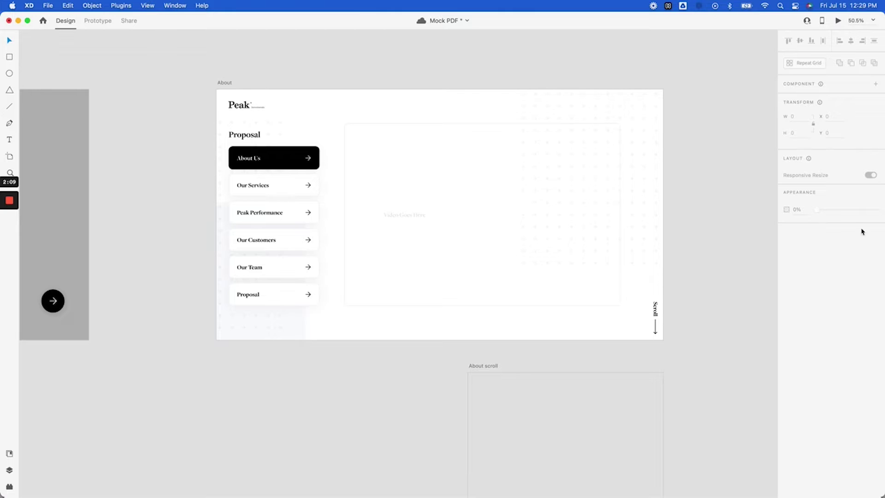
left_click_drag(497, 366, 493, 85)
scroll(494, 85, "down", 5, "alt")
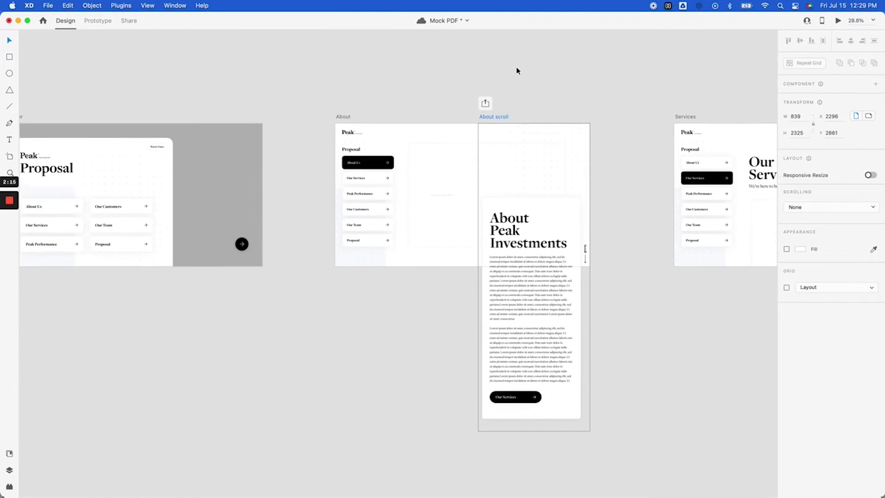
Step: Pan the canvas and zoom from about 28.8% to 40.5% on the About scroll artboard
left_click_drag(524, 73, 332, 134)
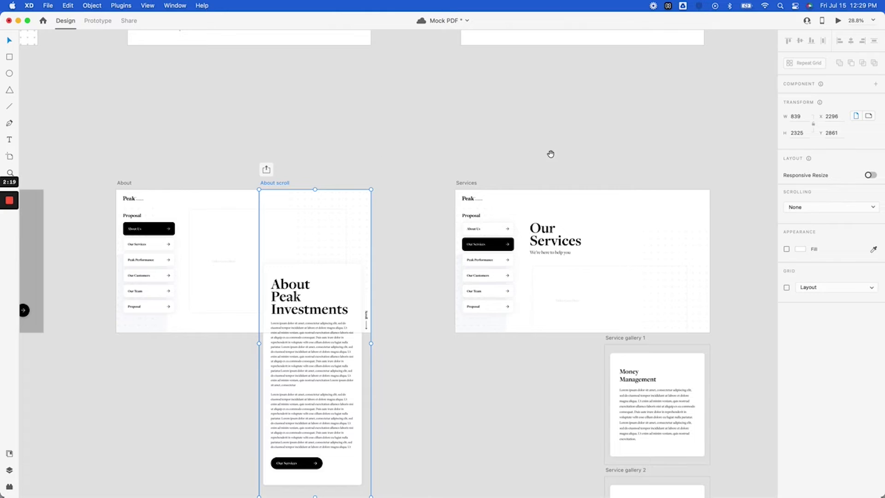
left_click_drag(551, 154, 544, 101)
left_click_drag(646, 111, 786, 107)
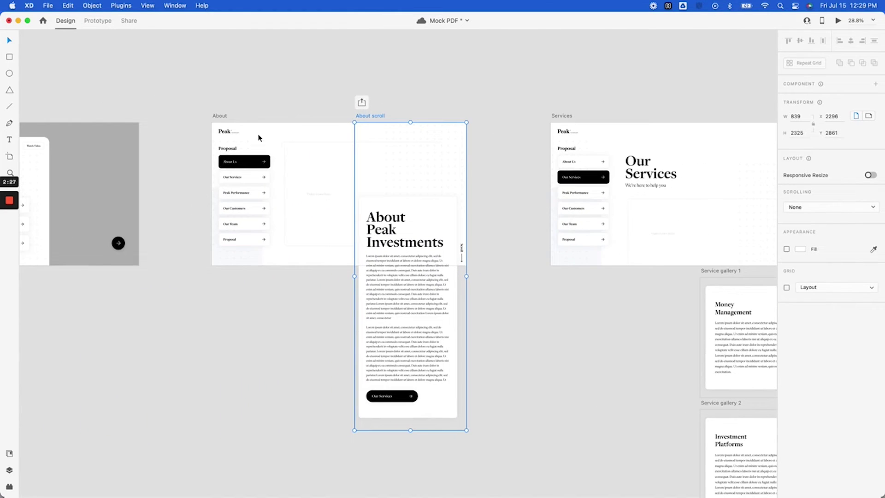
scroll(228, 120, "up", 2)
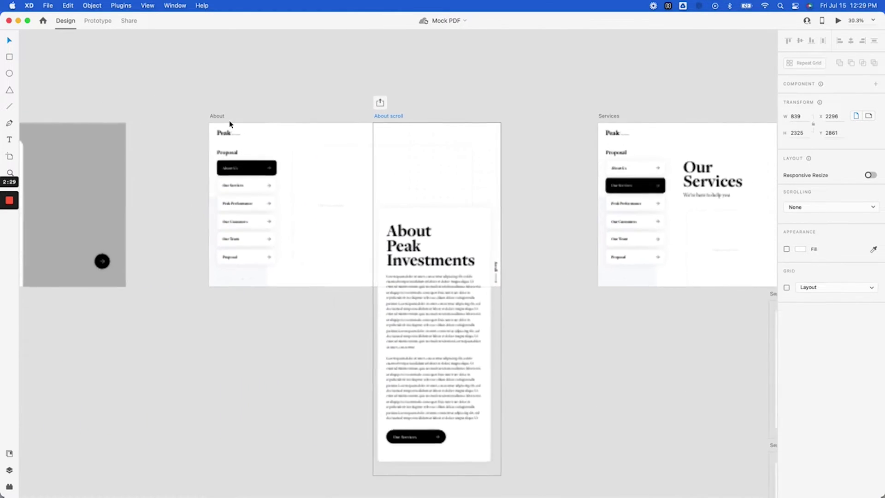
scroll(229, 120, "up", 5)
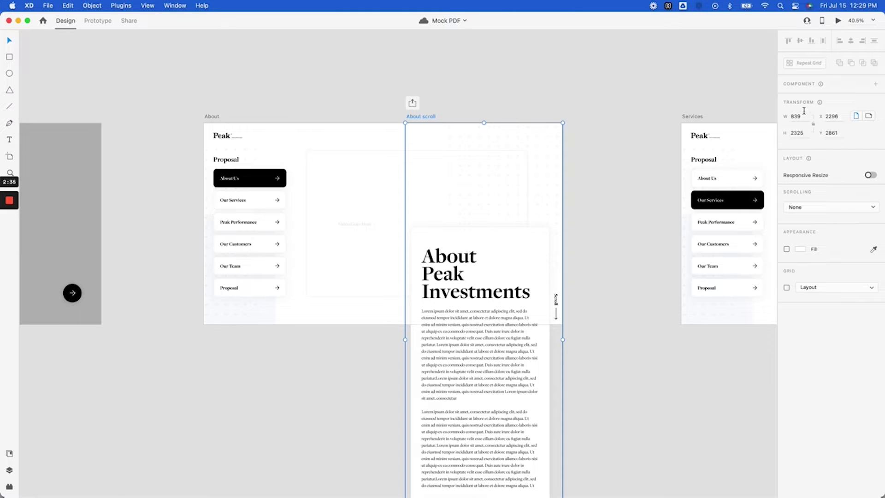
Step: Select the About scroll artboard and test stretching its height from the bottom handle
left_click(614, 261)
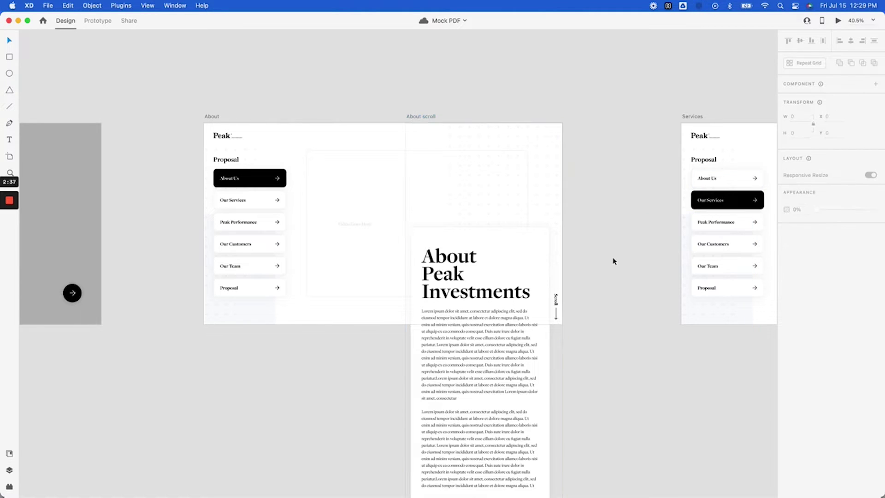
left_click(414, 119)
left_click_drag(591, 351, 595, 159)
mouse_move(486, 354)
left_mouse_down()
mouse_move(489, 377)
mouse_move(487, 352)
left_mouse_up()
left_click(599, 380)
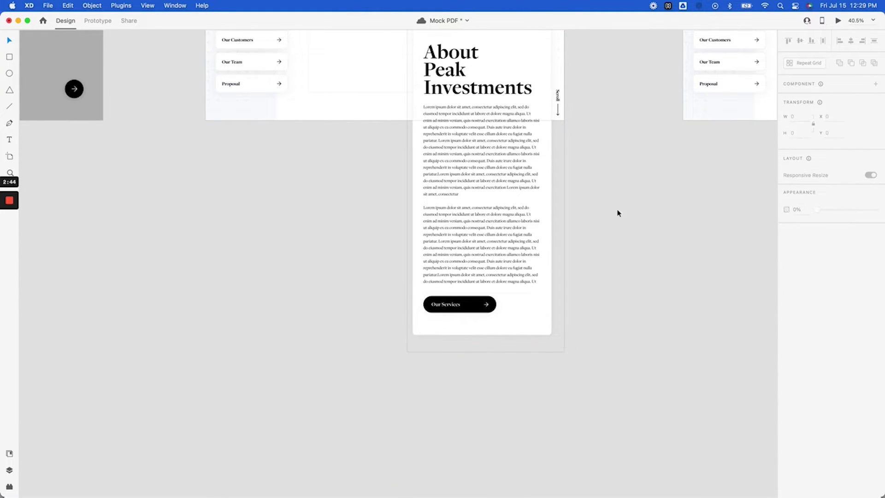
left_click_drag(609, 208, 603, 386)
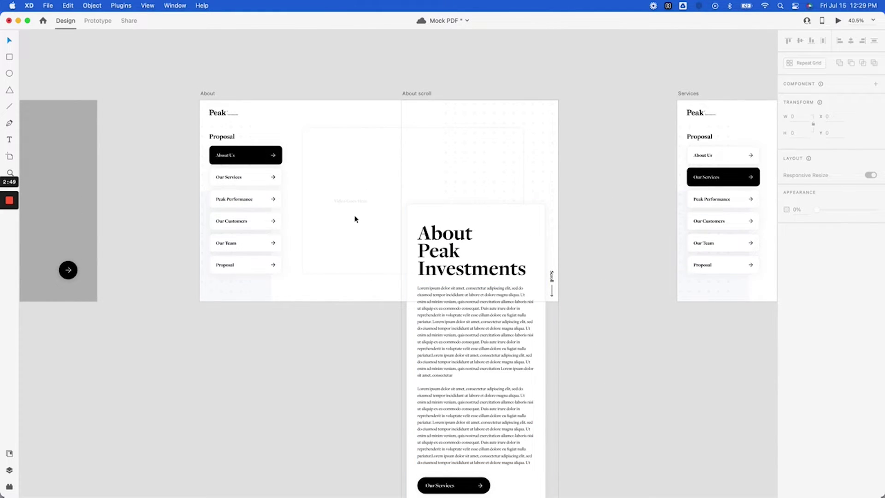
Step: Inspect the About artboard's video placeholder and its 'Video Goes Here' text
scroll(507, 320, "right", 15)
scroll(508, 320, "down", 6)
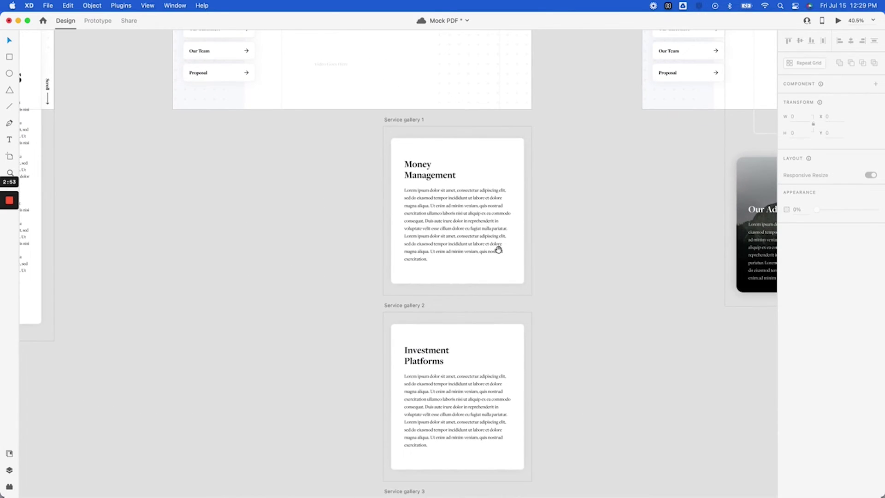
left_click_drag(197, 174, 647, 329)
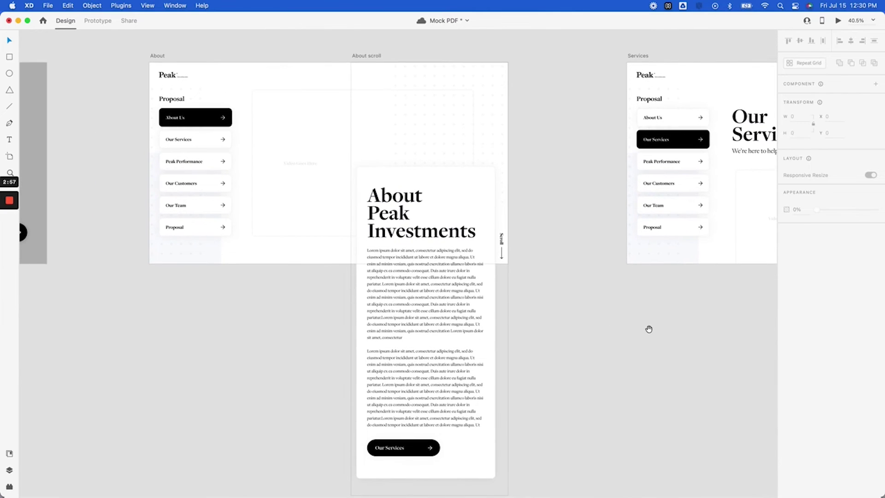
left_click(288, 236)
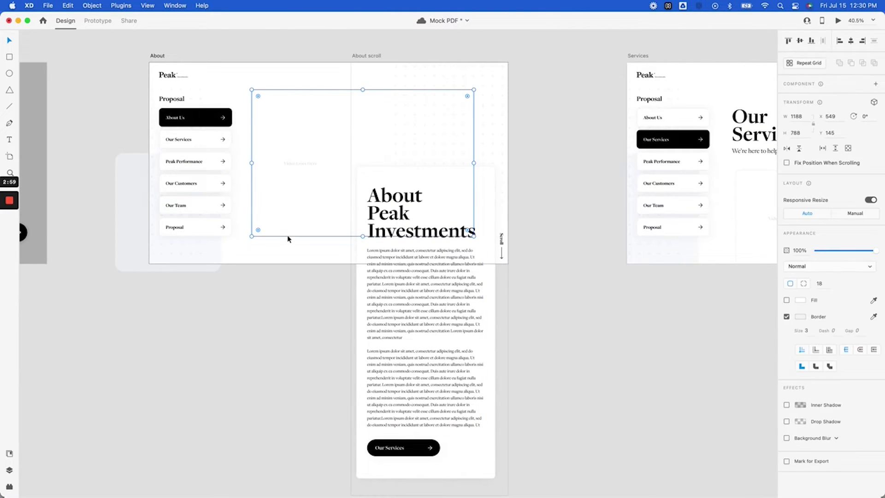
double_click(302, 165)
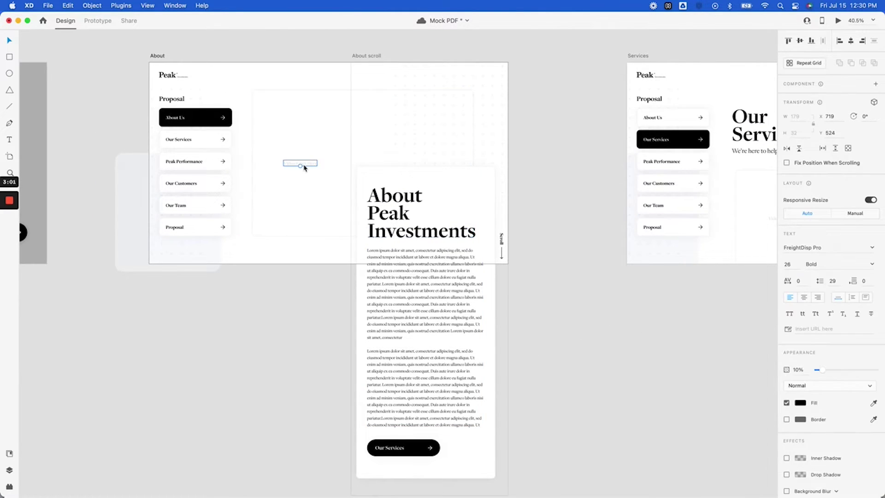
left_click(303, 331)
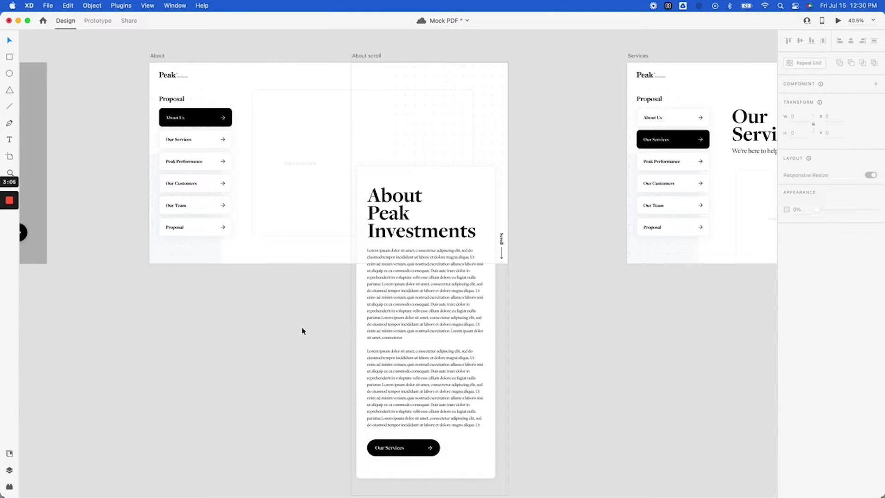
Step: Zoom out to fit all the proposal's print and landscape artboards on screen
scroll(623, 298, "right", 10)
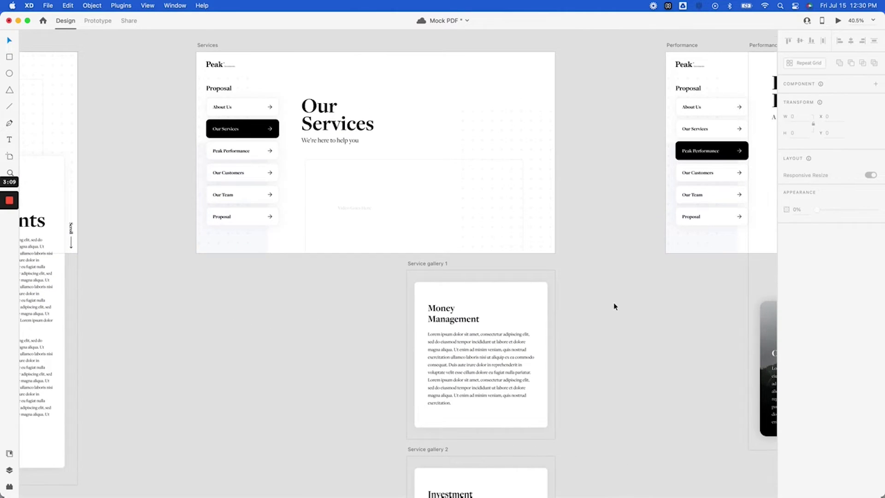
scroll(614, 306, "down", 5)
scroll(614, 306, "down", 10, "ctrl")
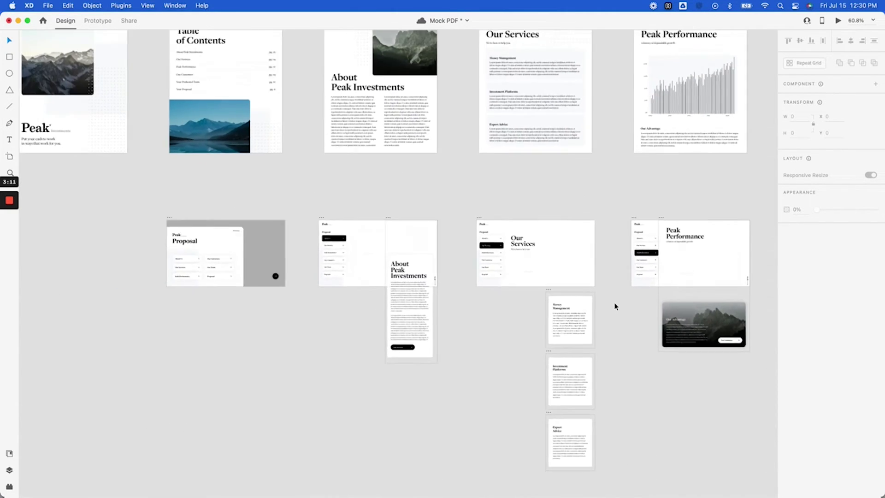
scroll(614, 306, "down", 8, "ctrl")
Step: Select the second row of artboards and start a new microapp in the Tiled plugin
left_click_drag(656, 376, 511, 311)
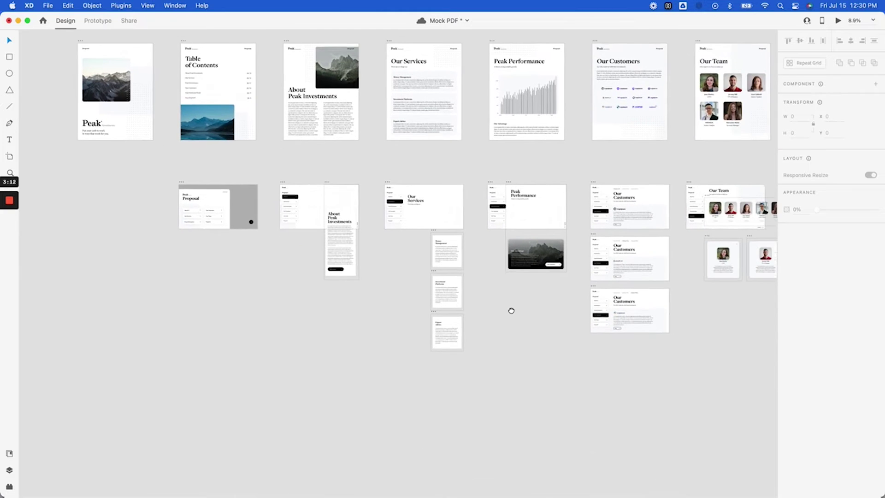
left_click_drag(93, 138, 782, 378)
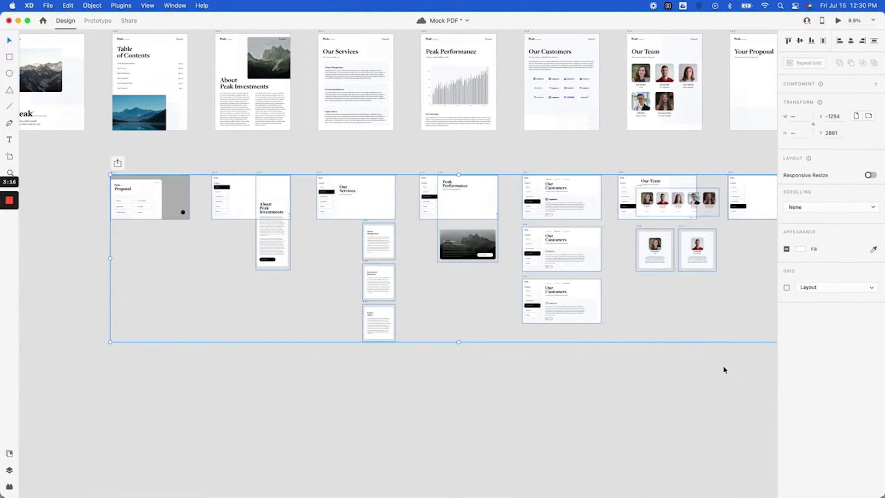
left_click(9, 487)
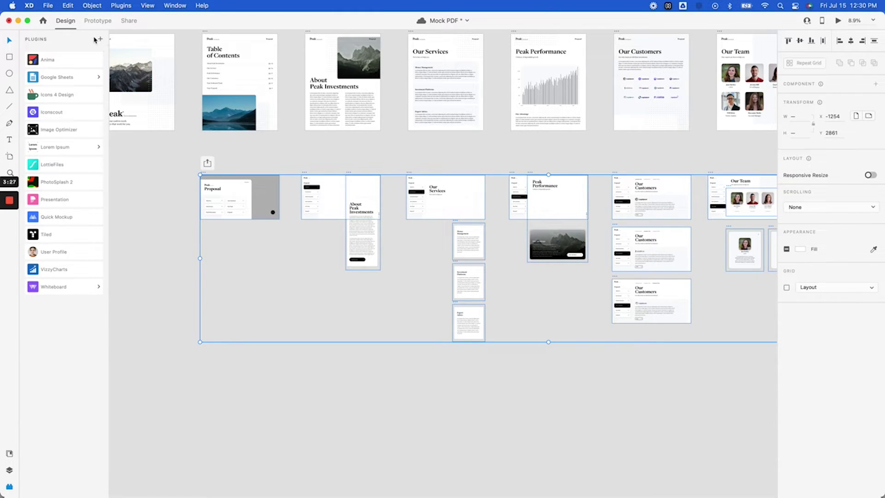
left_click(73, 239)
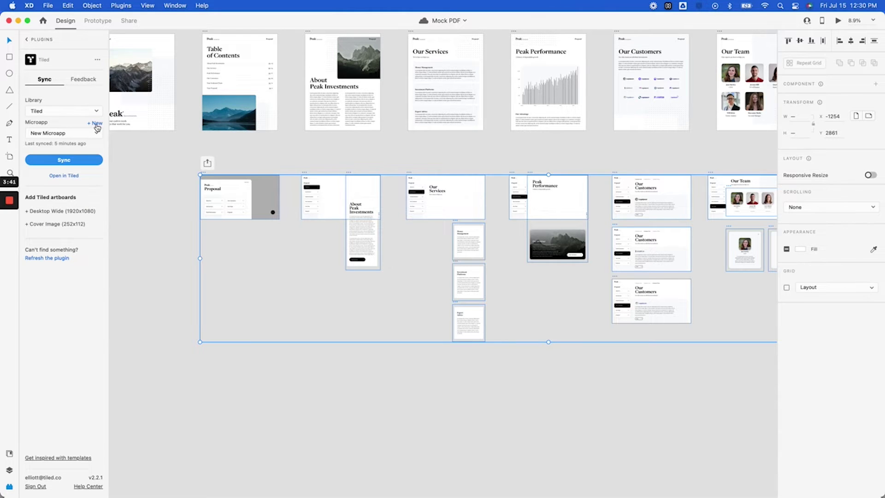
left_click(97, 125)
Step: Create microapp 'Tiled Demo' with Desktop Wide (1920x1080) format and Uncategorized category
type("Tiled Demo")
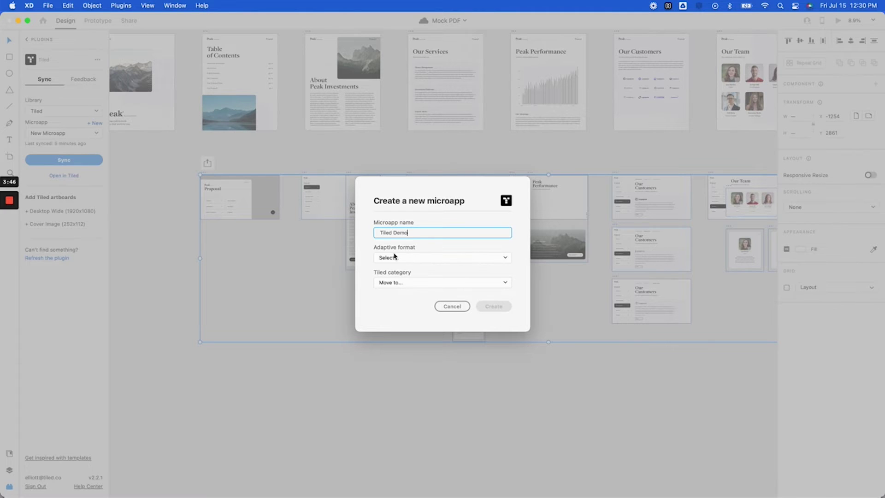
left_click(400, 259)
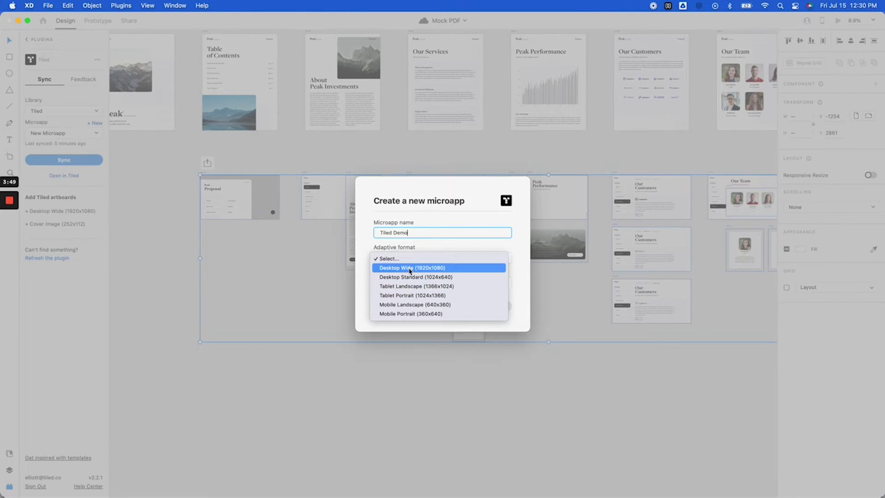
left_click(402, 273)
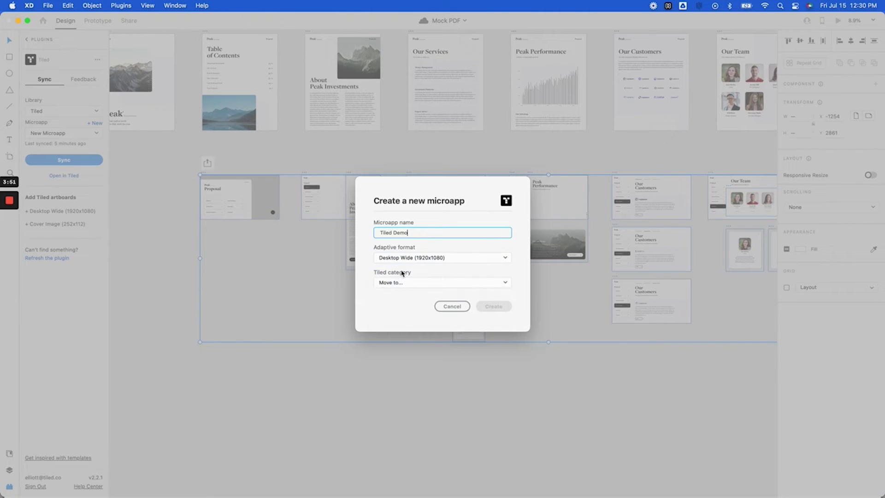
left_click(408, 283)
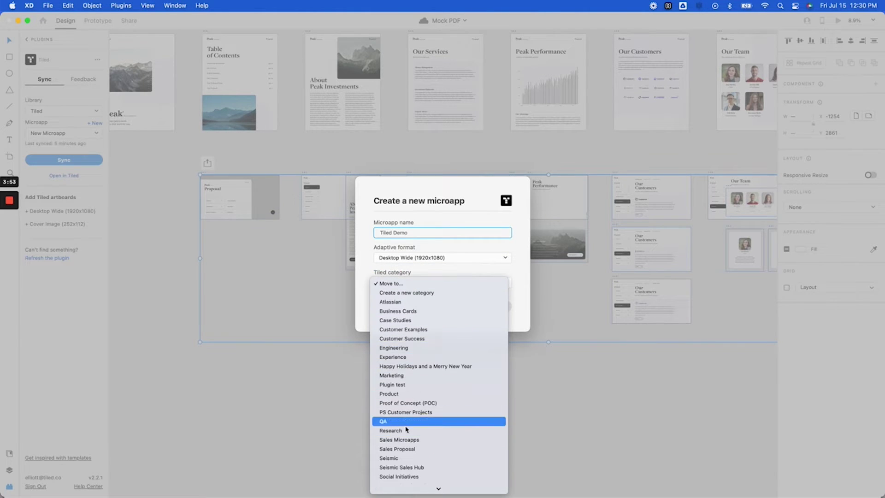
scroll(395, 431, "down", 5)
left_click(401, 488)
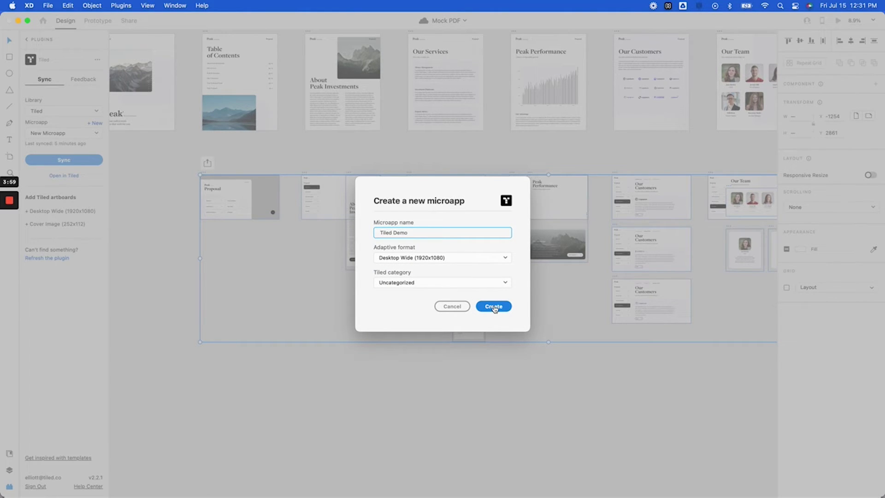
left_click(493, 307)
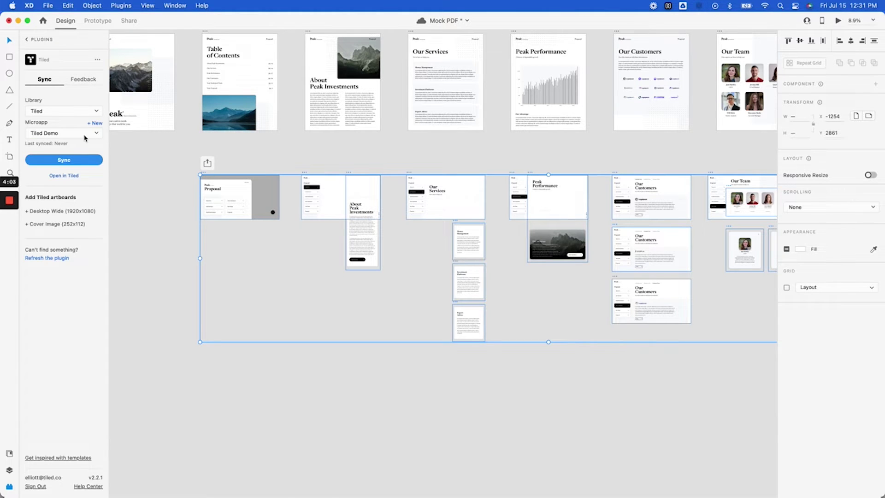
left_click(67, 137)
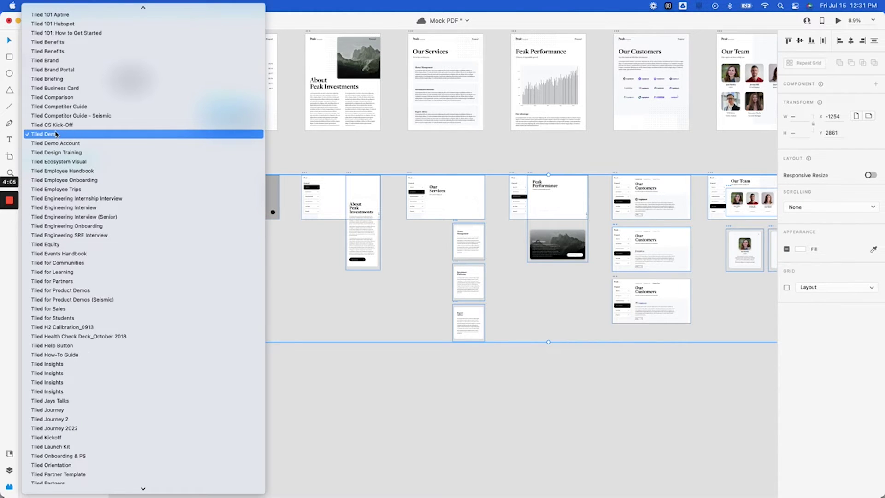
Step: Sync the 17 selected artboards to Tiled Demo and open the result in Tiled
left_click(56, 134)
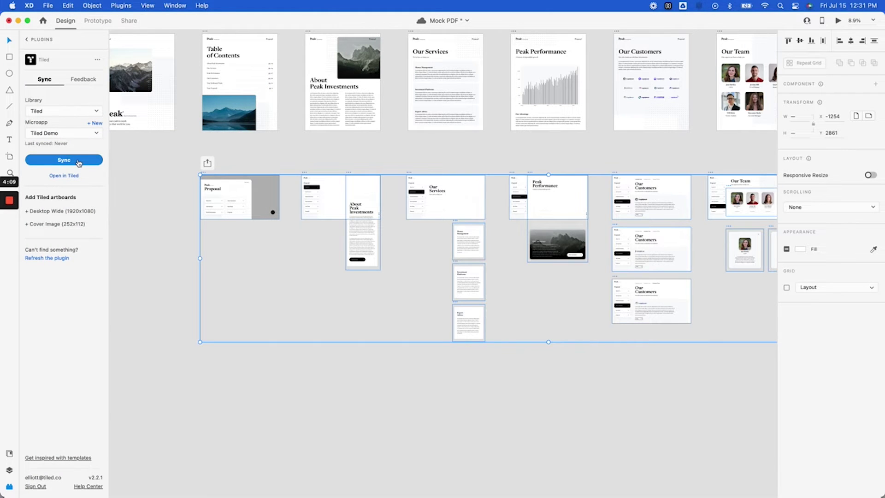
left_click(78, 161)
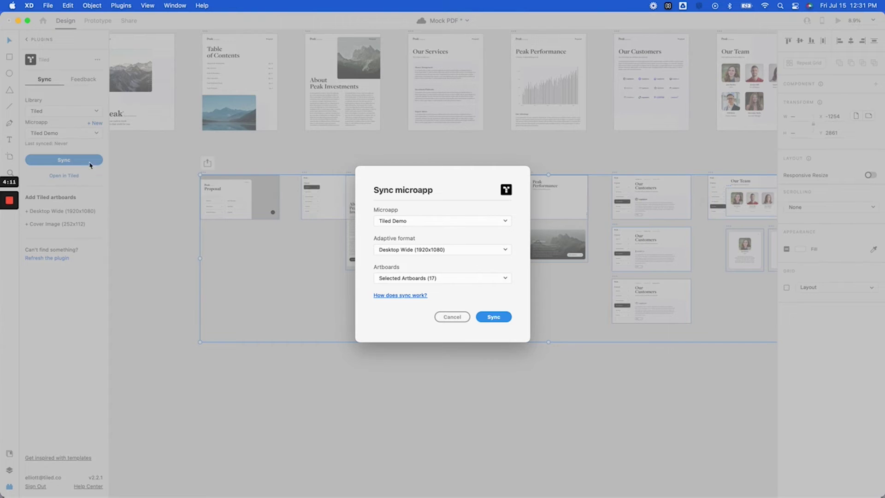
left_click(486, 316)
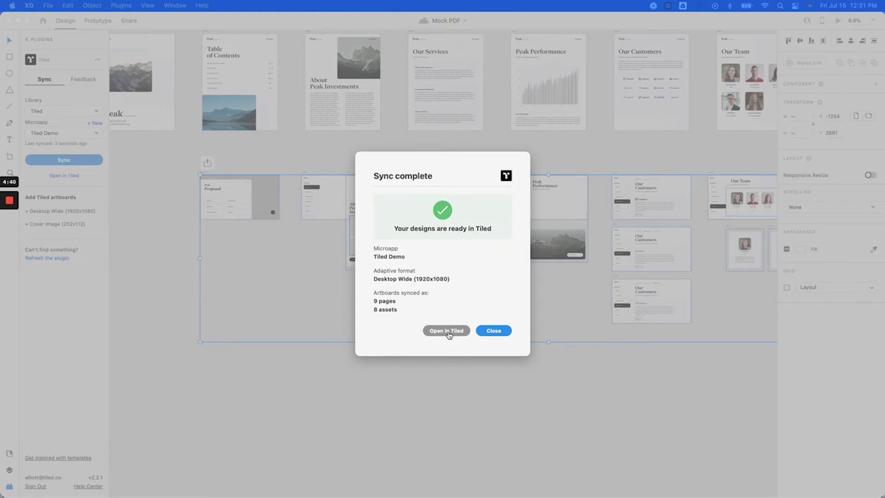
left_click(446, 331)
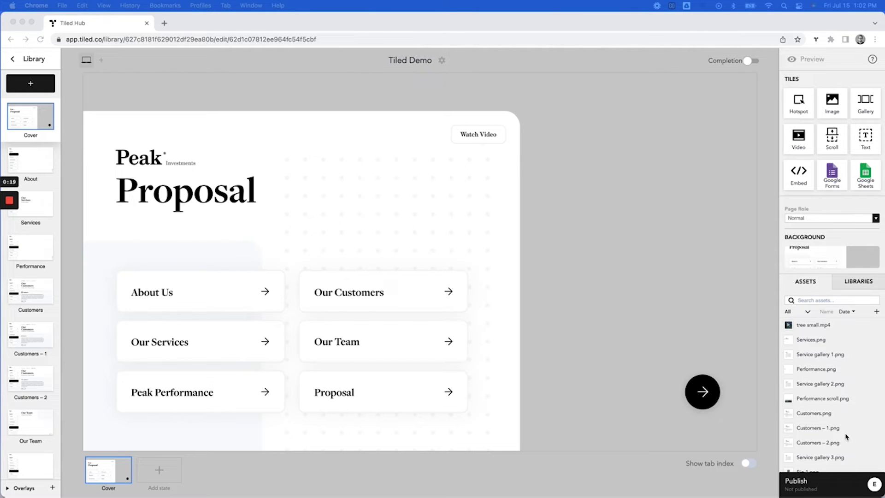
Step: Browse the Tiled Demo assets and preview the tree small.mp4 video
scroll(841, 448, "down", 5)
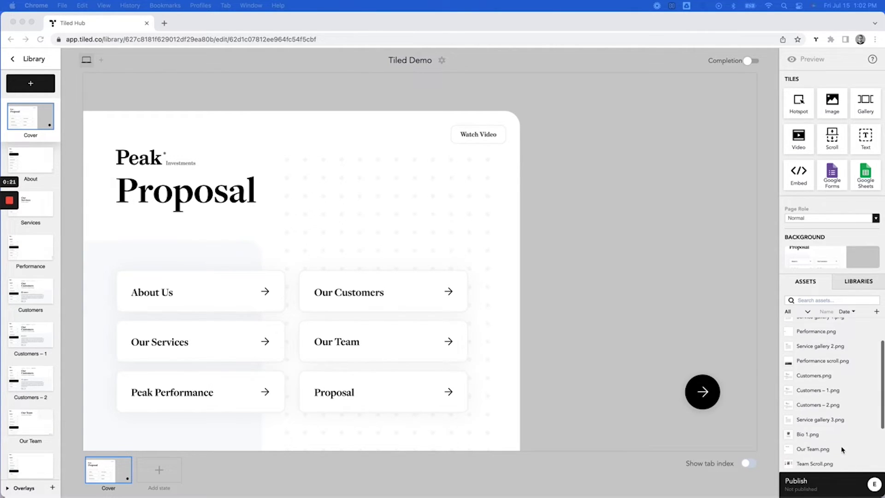
scroll(843, 448, "up", 5)
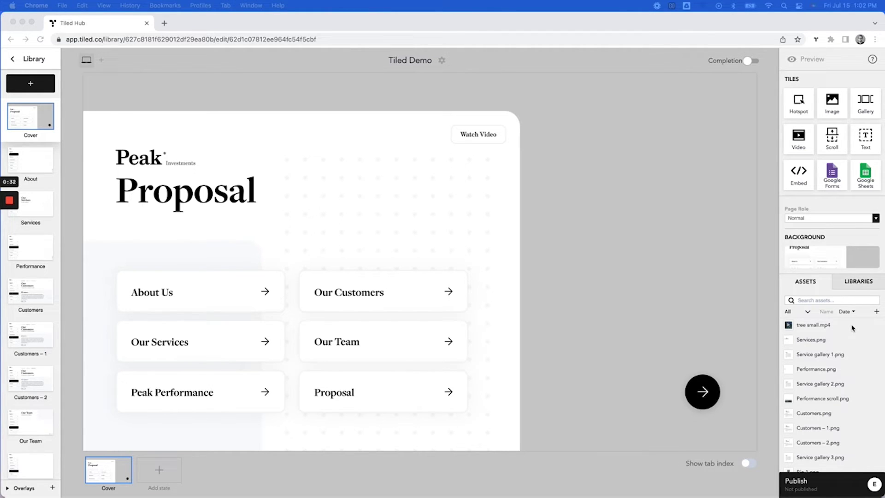
left_click(823, 326)
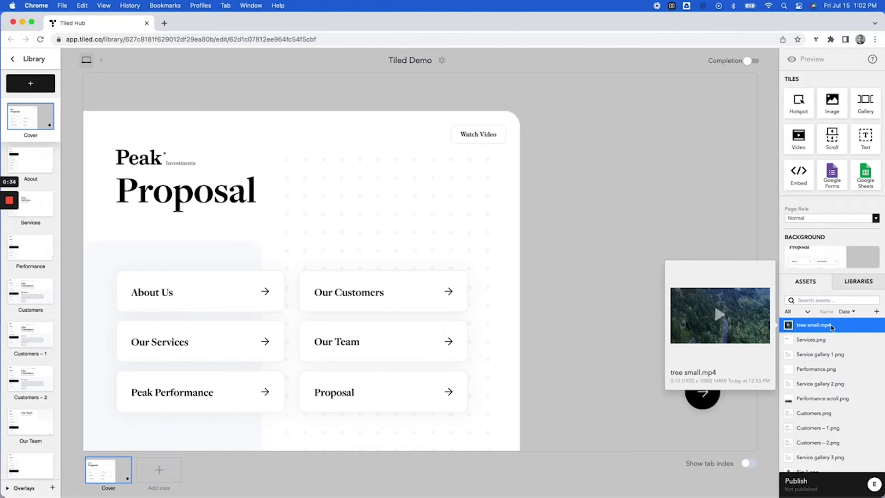
Step: Replace the Cover page's background image with a full-page Video tile playing tree small.mp4
left_click(833, 257)
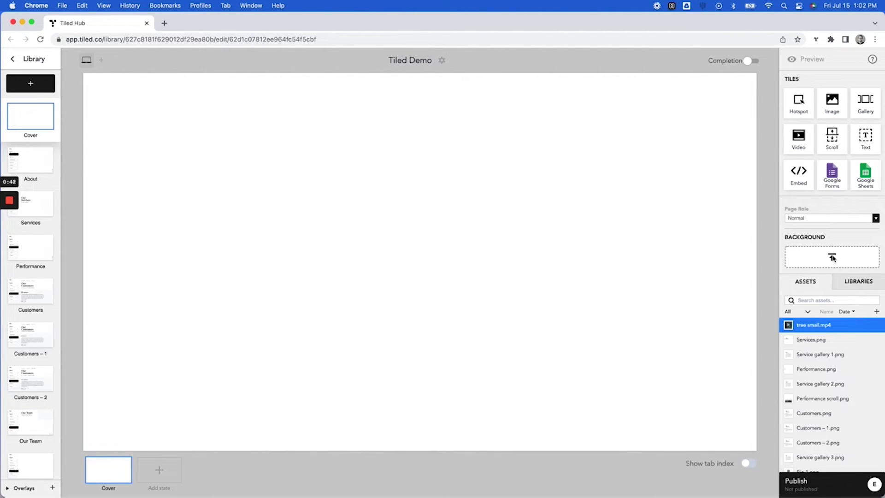
mouse_move(808, 141)
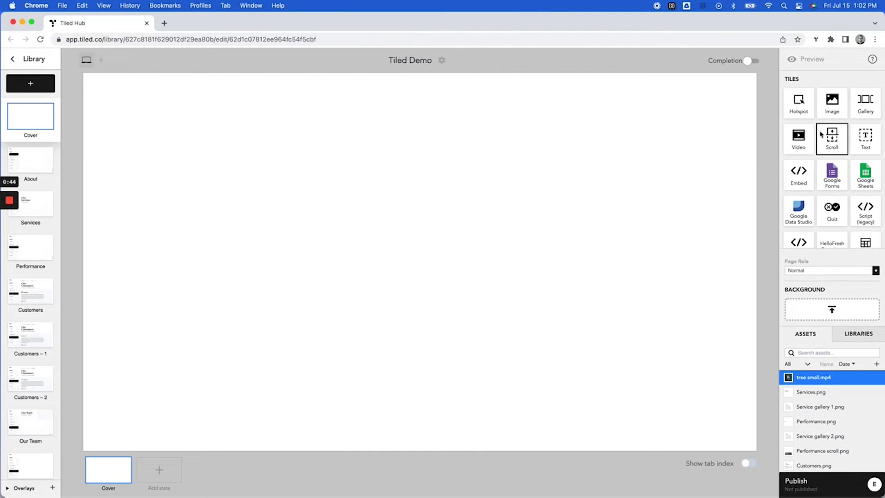
left_click_drag(808, 141, 139, 110)
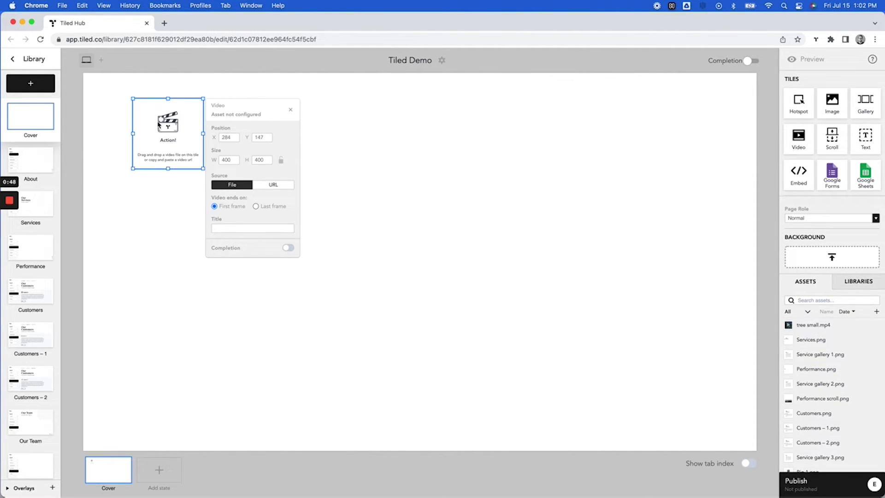
left_click_drag(171, 140, 757, 451)
mouse_move(818, 330)
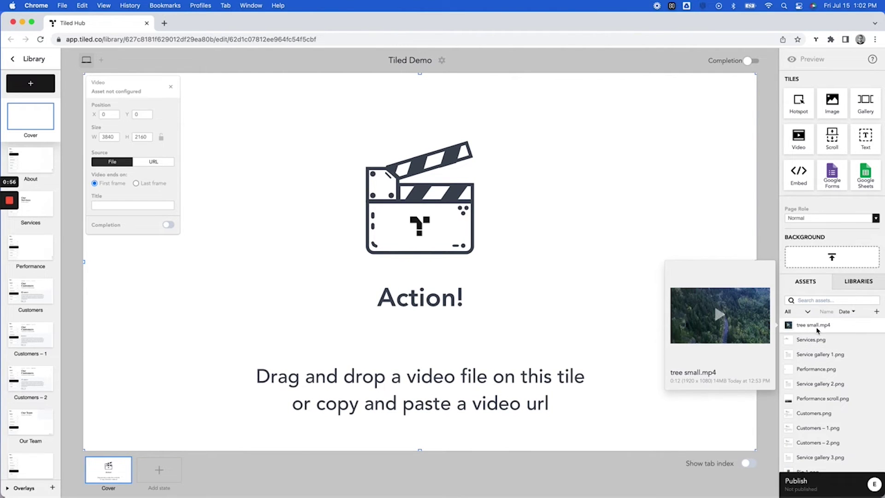
left_click_drag(822, 329, 464, 296)
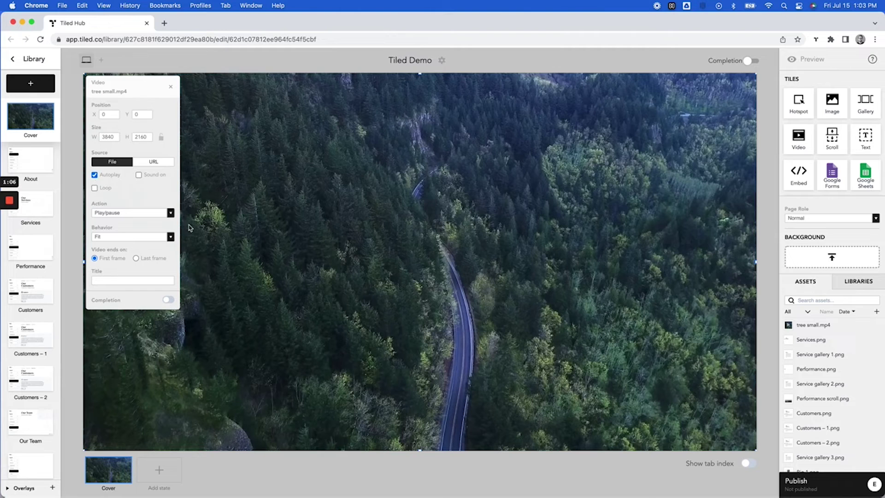
Step: Lay a full-page Image tile holding Cover.png over the video, then drop a Hotspot tile onto the page
mouse_move(811, 182)
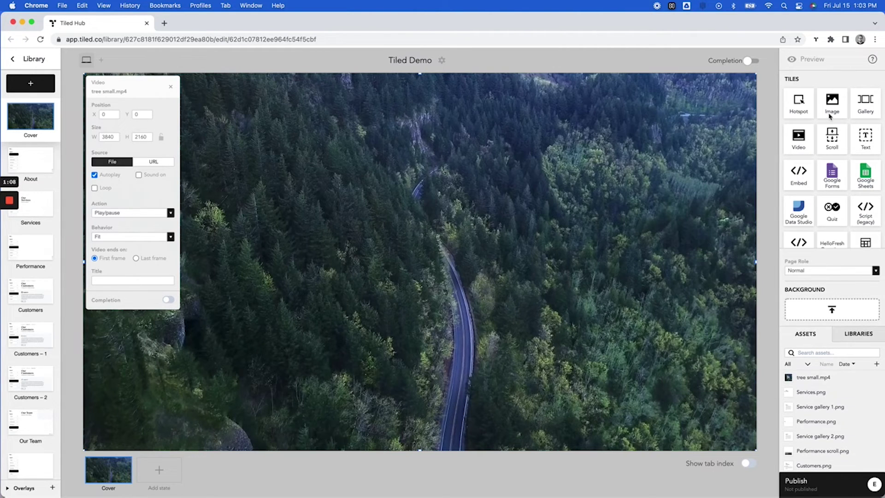
left_click_drag(832, 113, 128, 111)
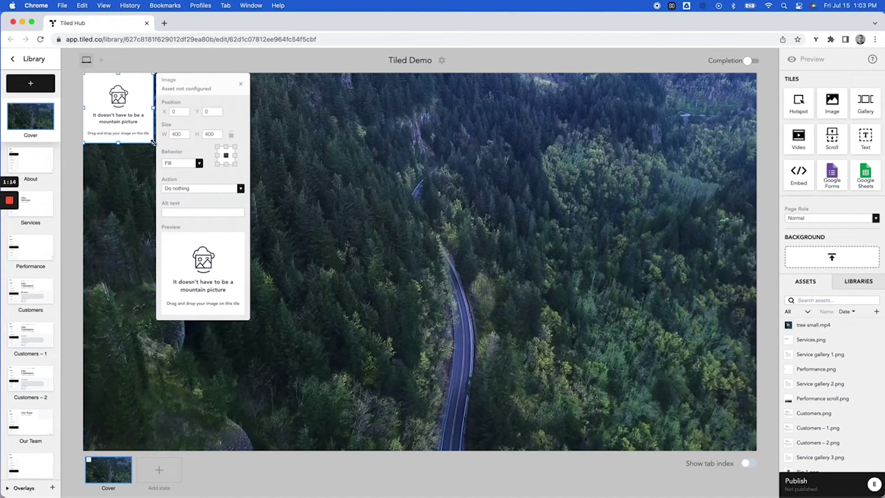
left_click_drag(154, 142, 756, 451)
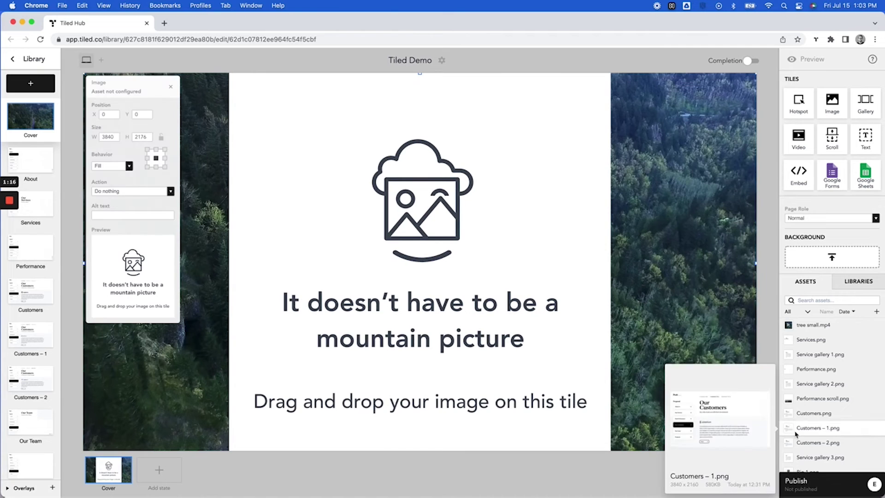
scroll(812, 444, "down", 5)
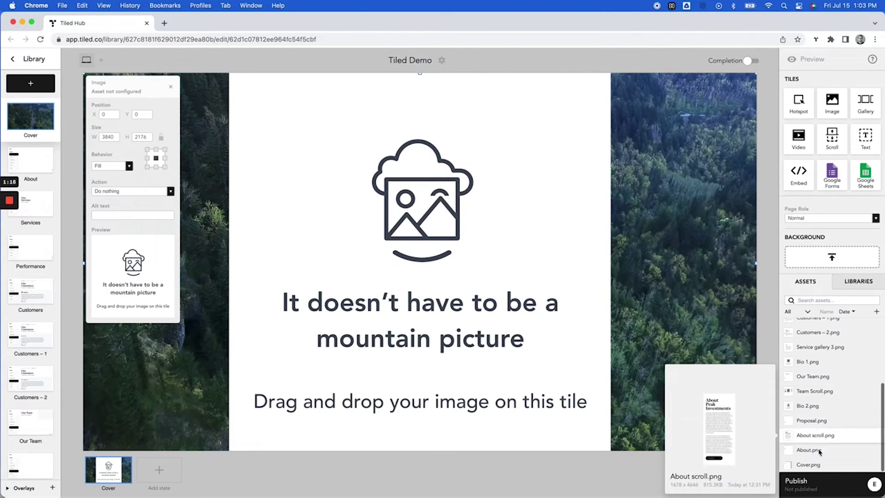
left_click_drag(819, 464, 537, 337)
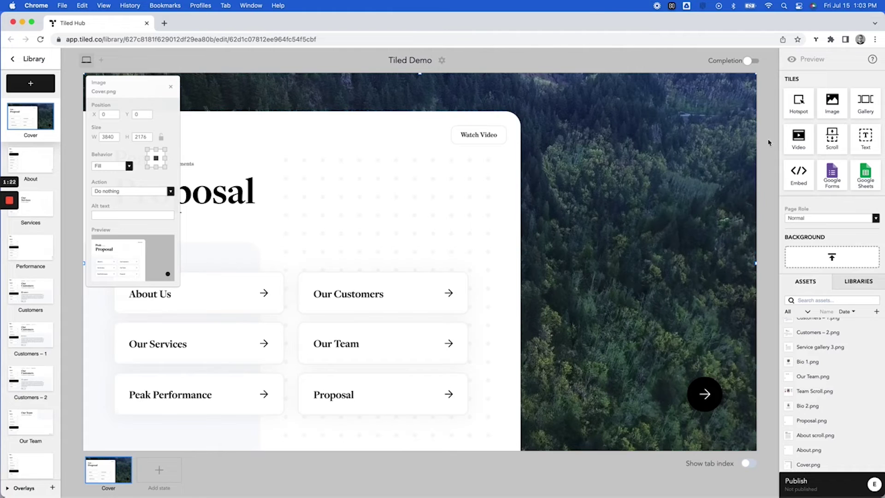
mouse_move(800, 108)
left_click_drag(800, 109, 145, 303)
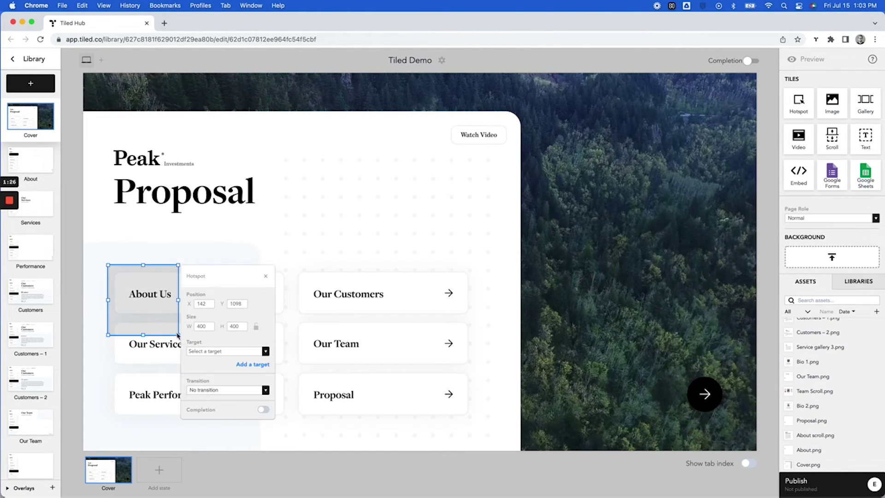
Step: Widen the hotspot over the About Us card, target it to the About page, and expand Overlays
left_click_drag(178, 333, 289, 316)
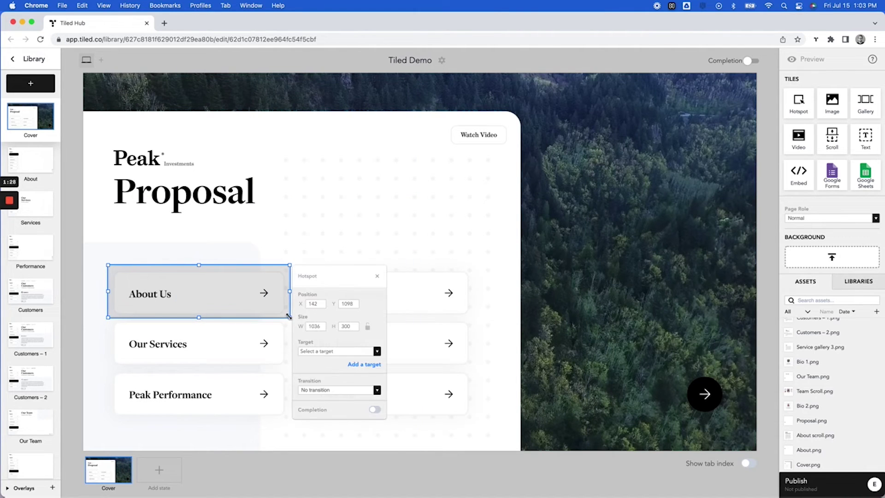
left_click(313, 353)
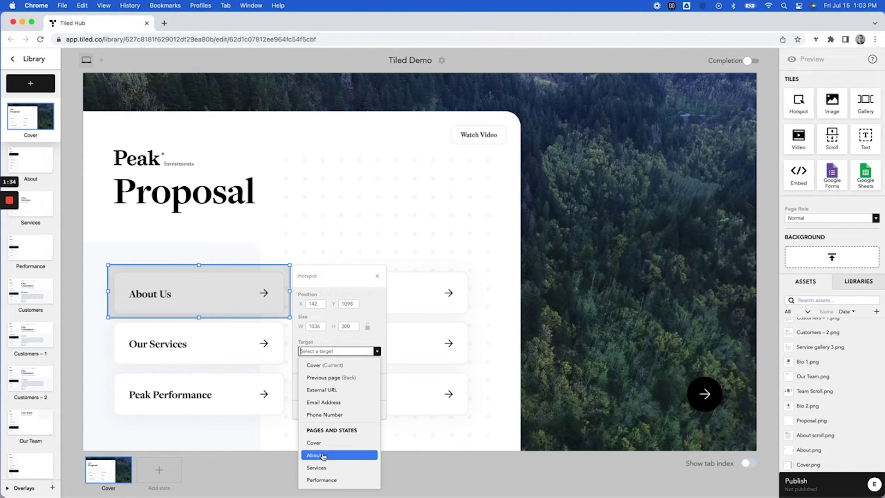
left_click(342, 456)
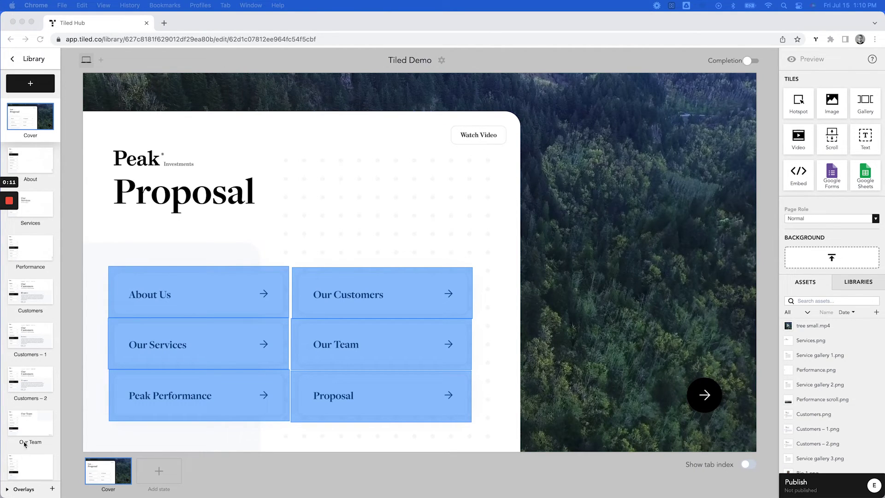
left_click(6, 491)
left_click(6, 492)
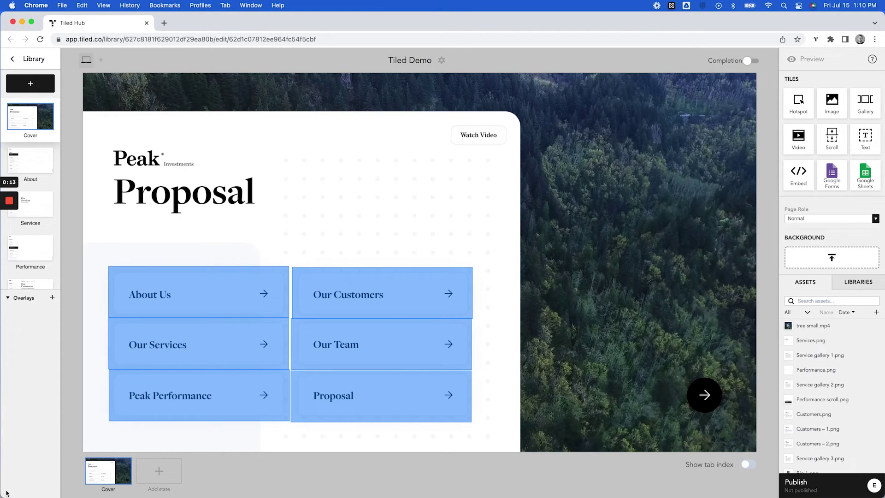
Step: Create a new overlay named 'video' with its background colour at 48 alpha
left_click(52, 298)
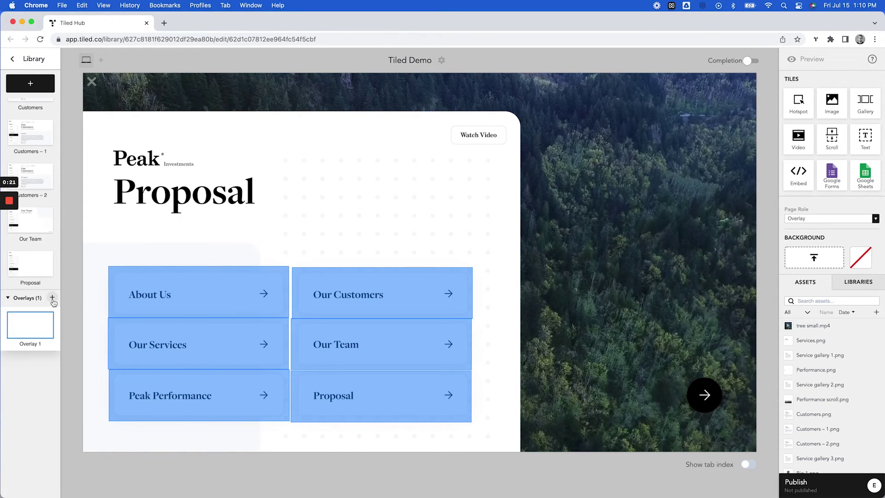
left_click(36, 345)
type("video")
key("Return")
left_click(860, 256)
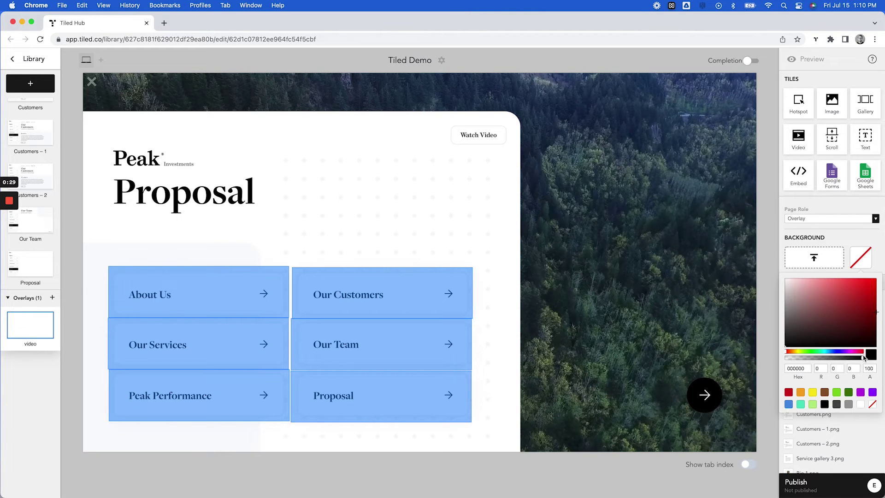
left_click_drag(864, 358, 823, 357)
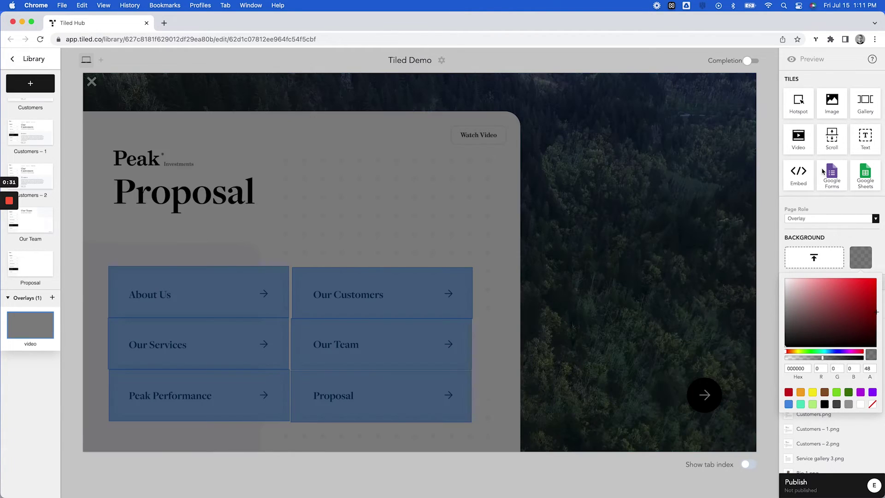
Step: Place a Video tile with tree small.mp4 near the overlay's centre and show its settings
mouse_move(795, 142)
left_click_drag(387, 158, 590, 302)
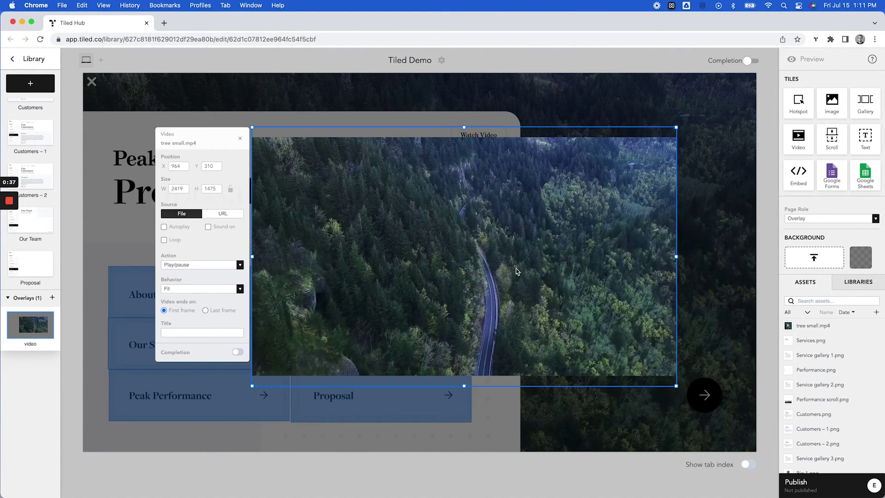
left_click(454, 271)
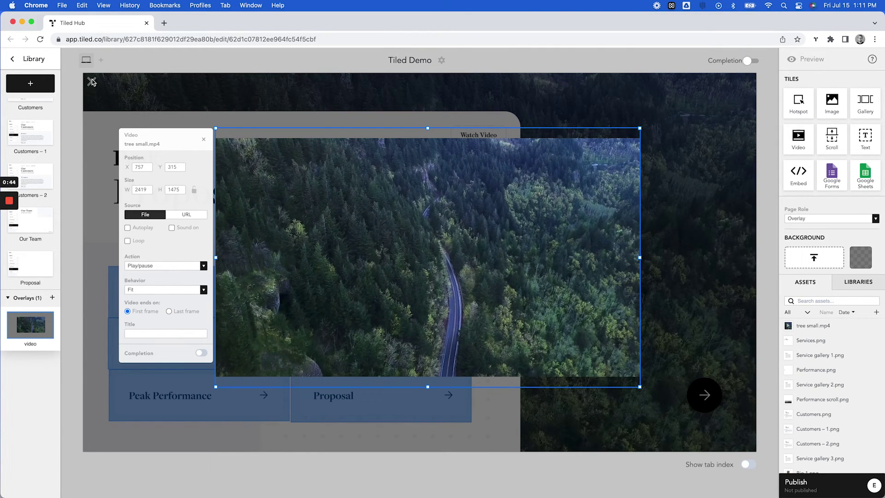
Step: Open the About page for editing
scroll(39, 127, "up", 5)
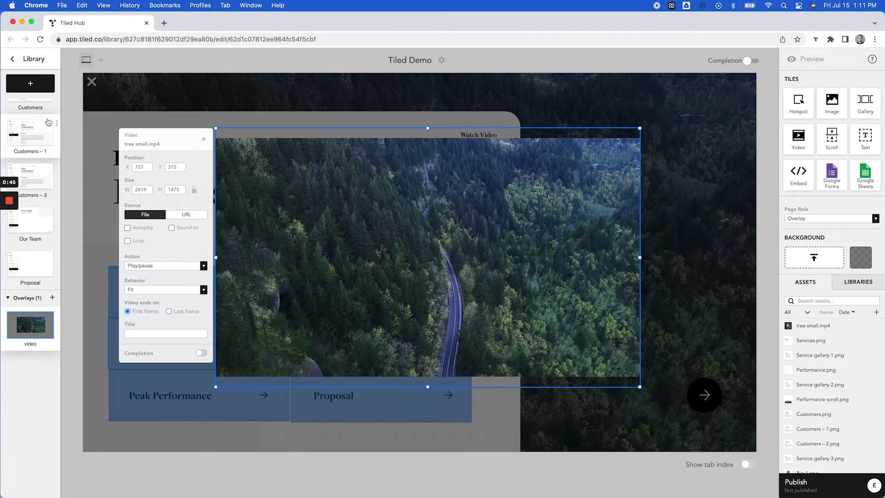
scroll(39, 127, "up", 2)
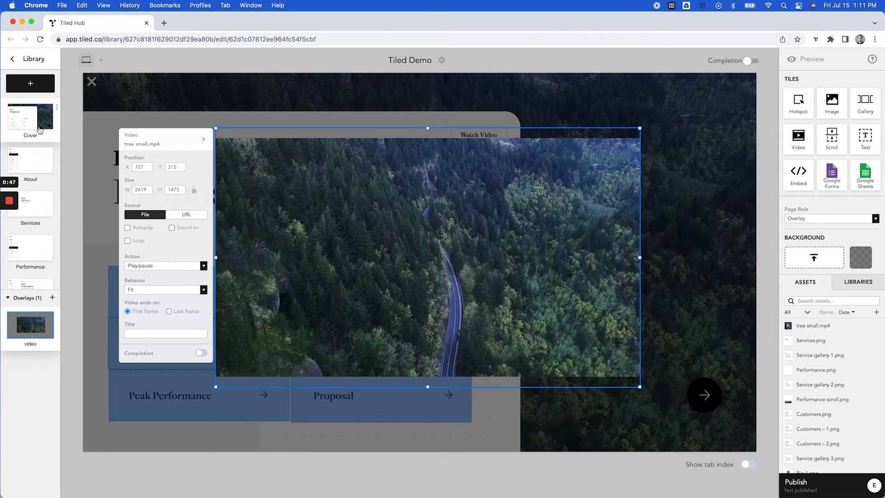
left_click(38, 146)
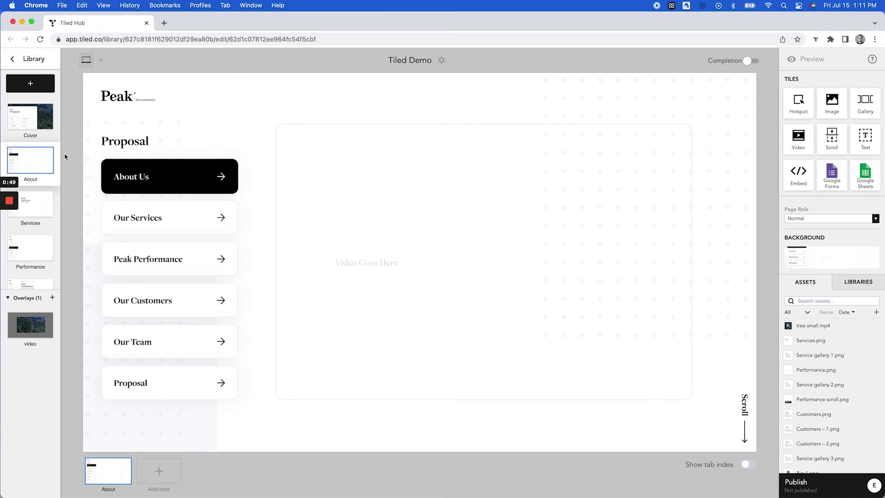
Step: Add a Scroll tile covering the page's right half and fill it with About scroll.png
mouse_move(828, 143)
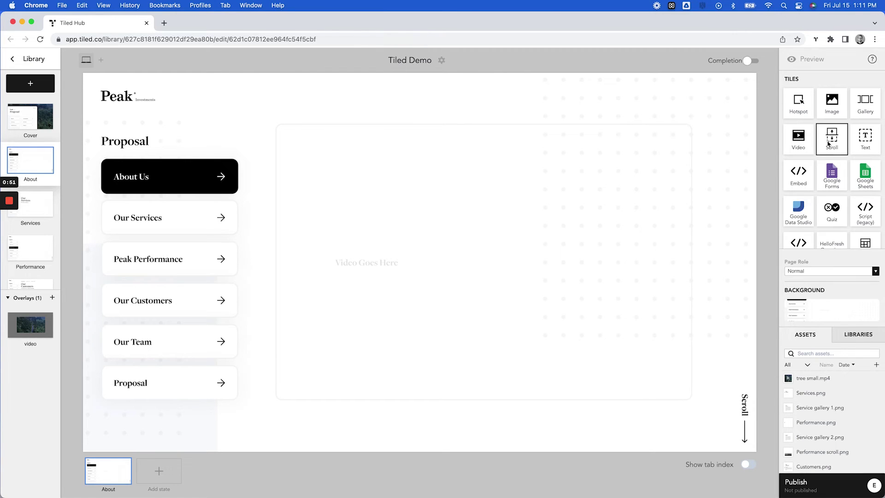
left_click_drag(759, 141, 731, 115)
left_click(713, 127)
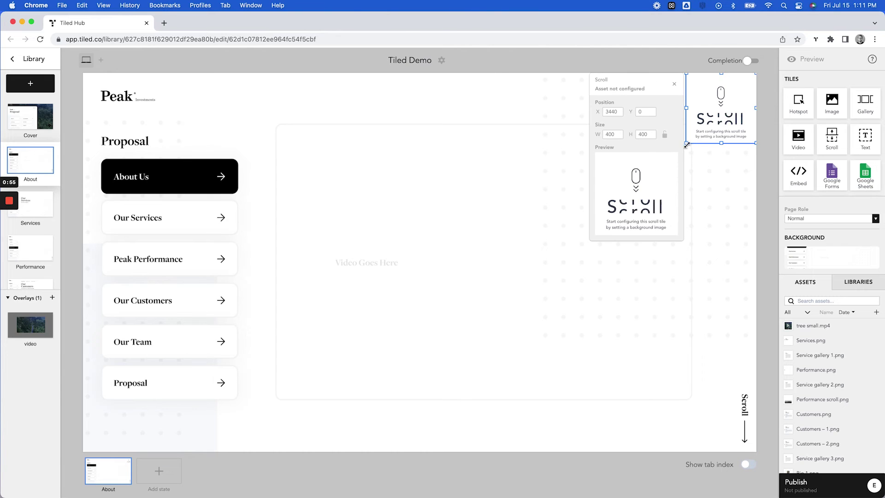
left_click_drag(686, 145, 465, 453)
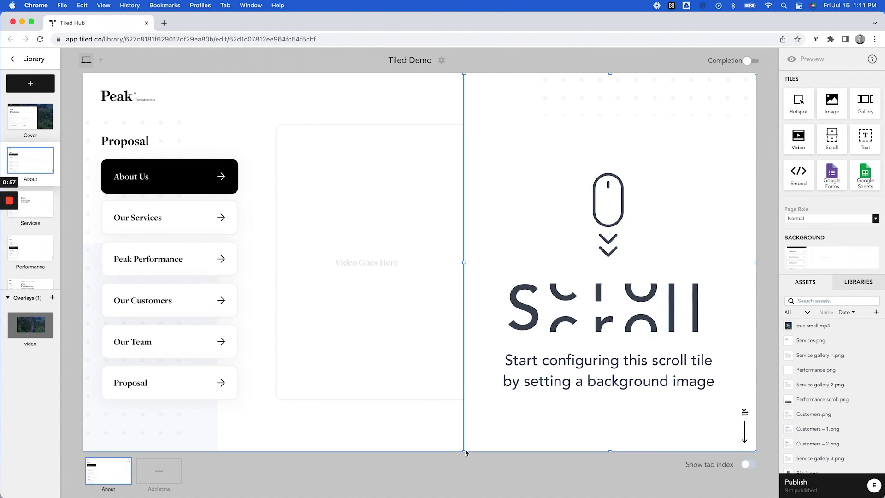
scroll(828, 415, "down", 4)
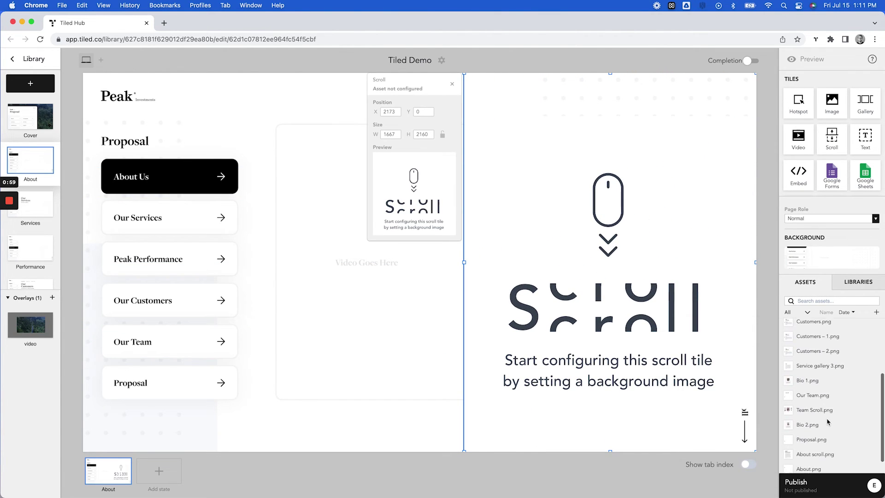
left_click_drag(826, 435, 672, 355)
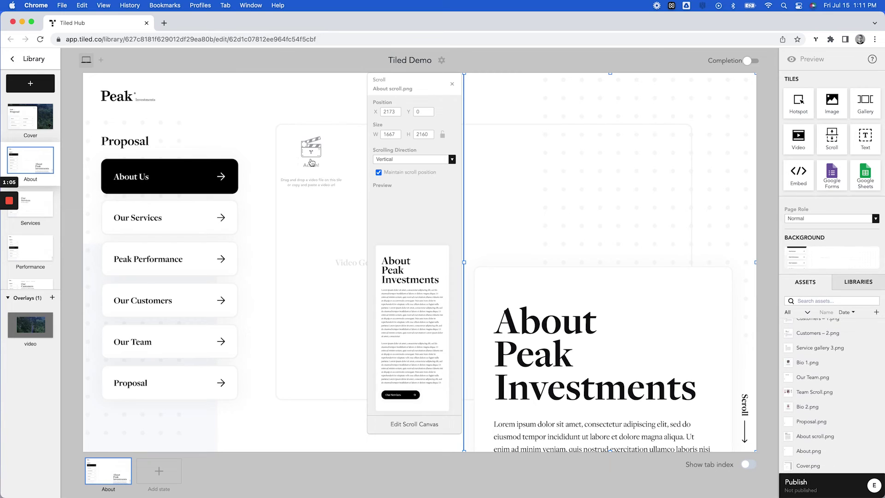
Step: Enlarge the video tile, load tree small.mp4, send it behind the About card, and add a hotspot
left_click(306, 166)
left_click_drag(337, 194, 707, 415)
scroll(861, 387, "up", 5)
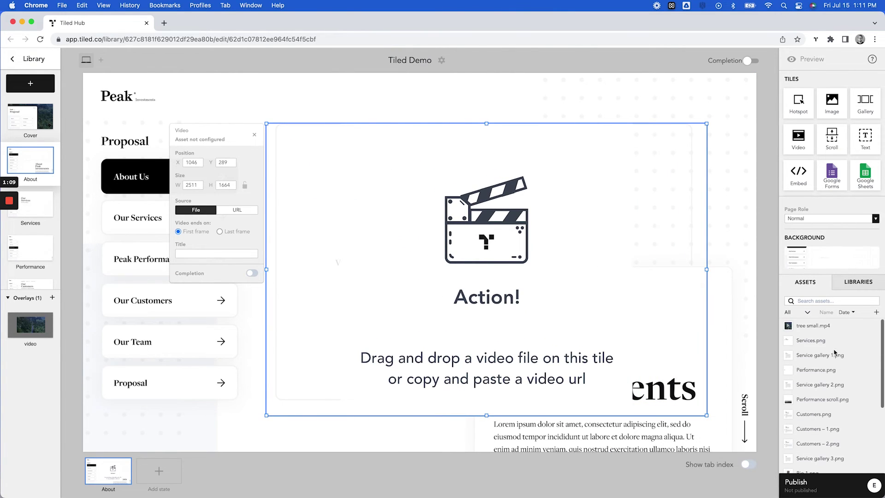
left_click_drag(813, 326, 418, 302)
right_click(419, 302)
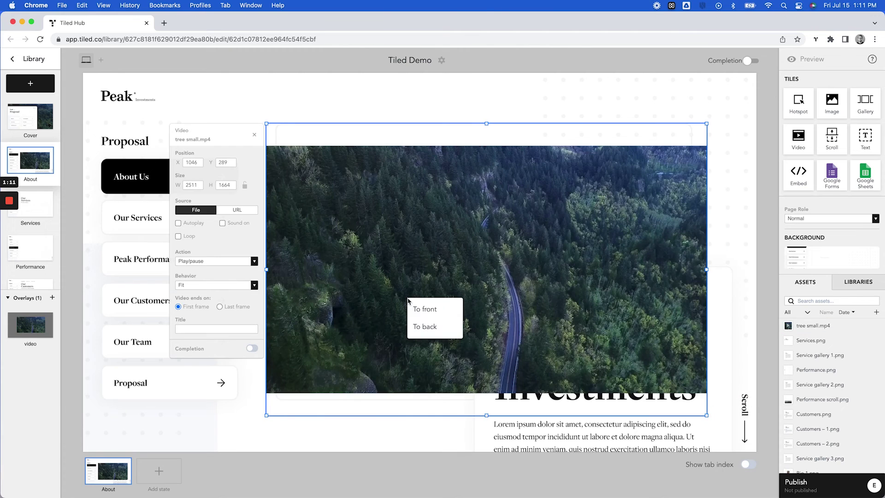
left_click(420, 327)
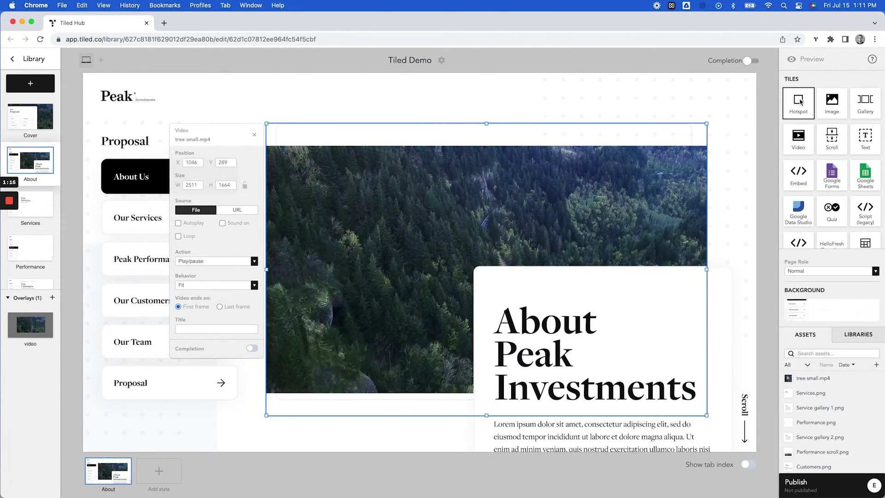
left_click_drag(799, 104, 134, 190)
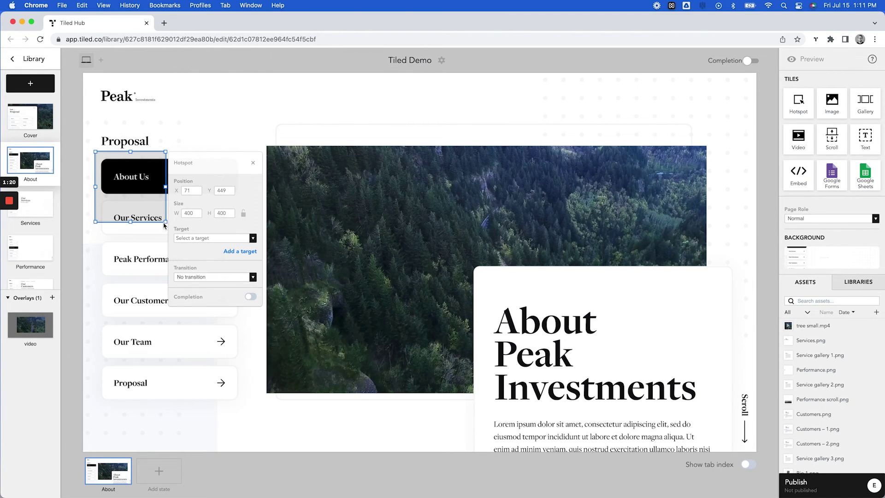
Step: Stretch the hotspot over the whole button list and link its first target to About
left_click_drag(165, 222, 245, 405)
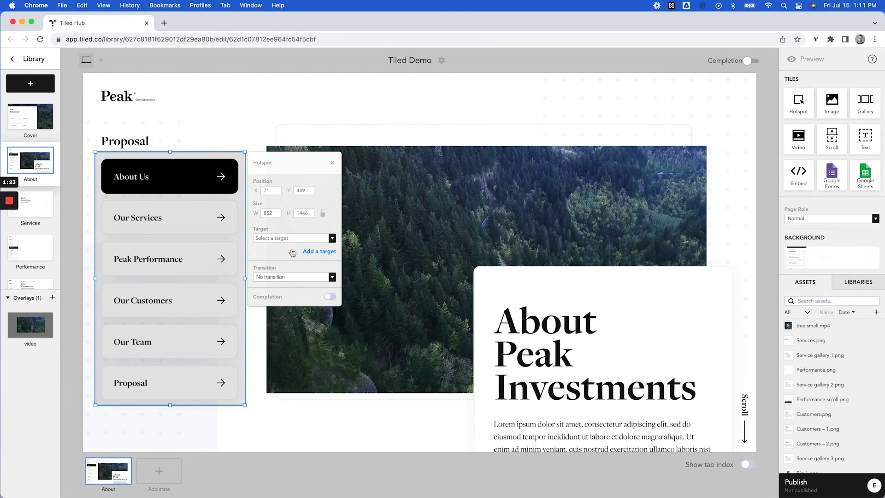
left_click(308, 239)
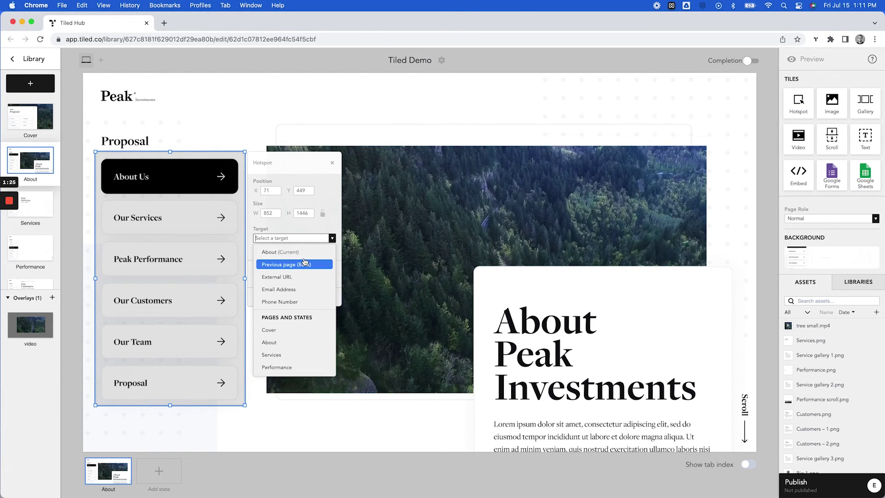
left_click(304, 252)
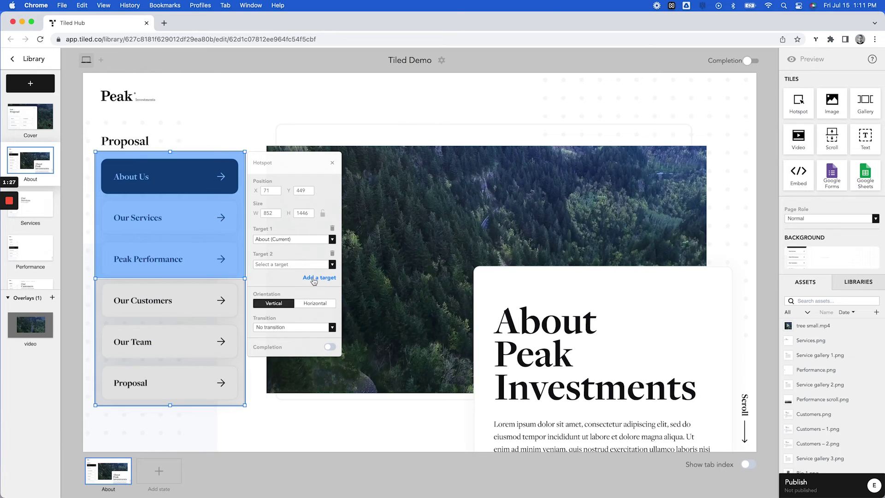
Step: Add targets up to six in total and link Target 2 to the Services page
left_click(315, 279)
left_click(318, 302)
left_click(316, 328)
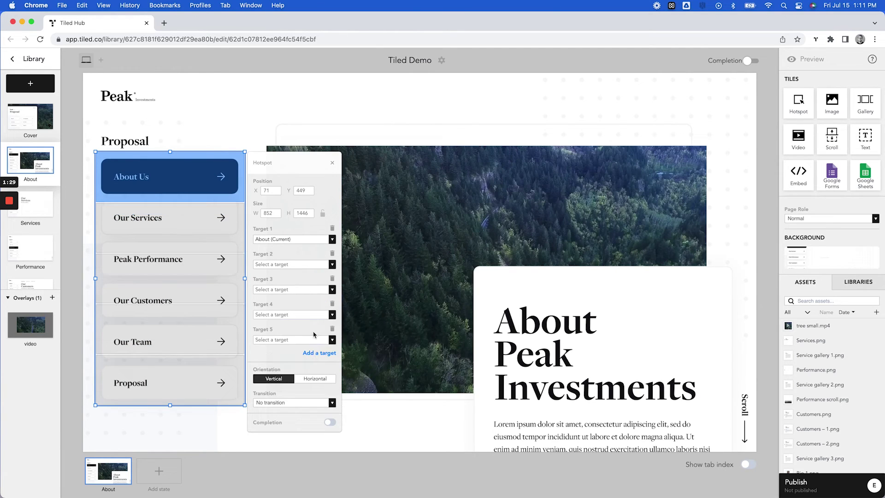
left_click(313, 352)
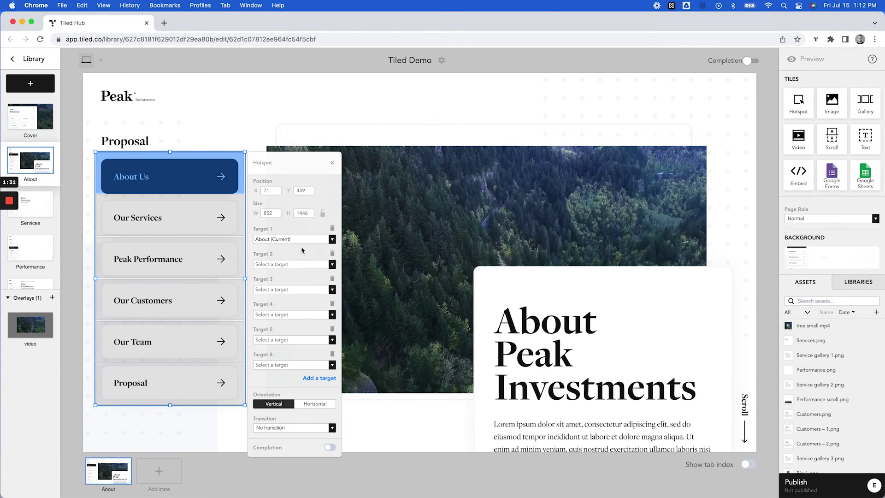
left_click(299, 264)
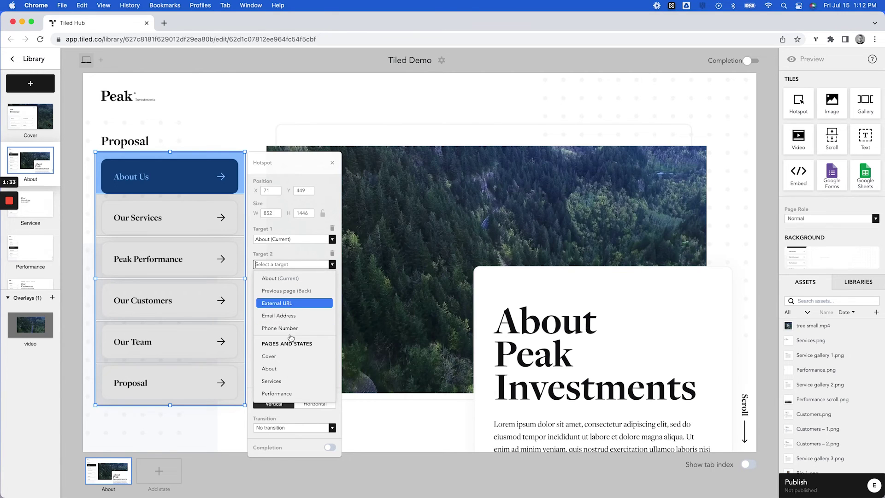
left_click(286, 380)
left_click(300, 289)
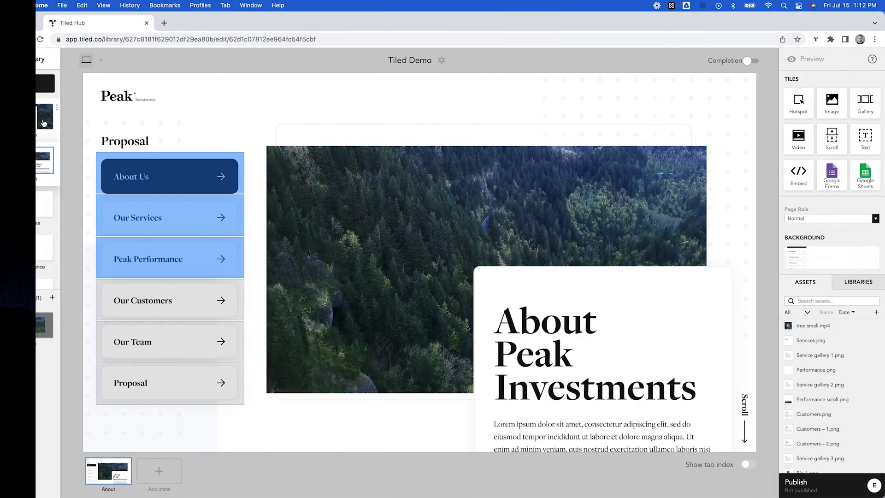
left_click(43, 123)
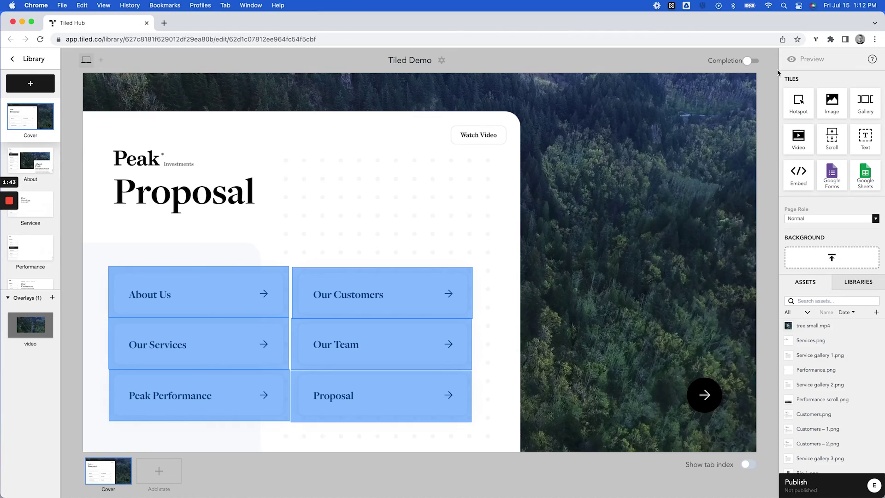
left_click(808, 59)
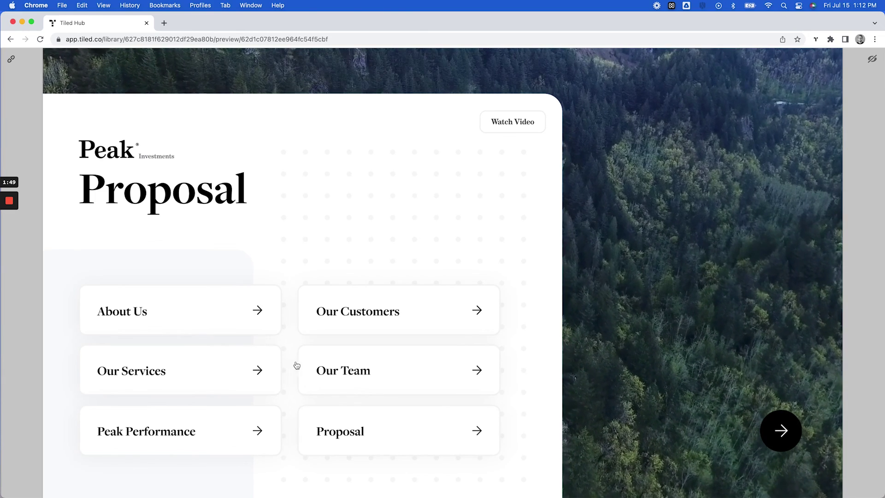
left_click(226, 317)
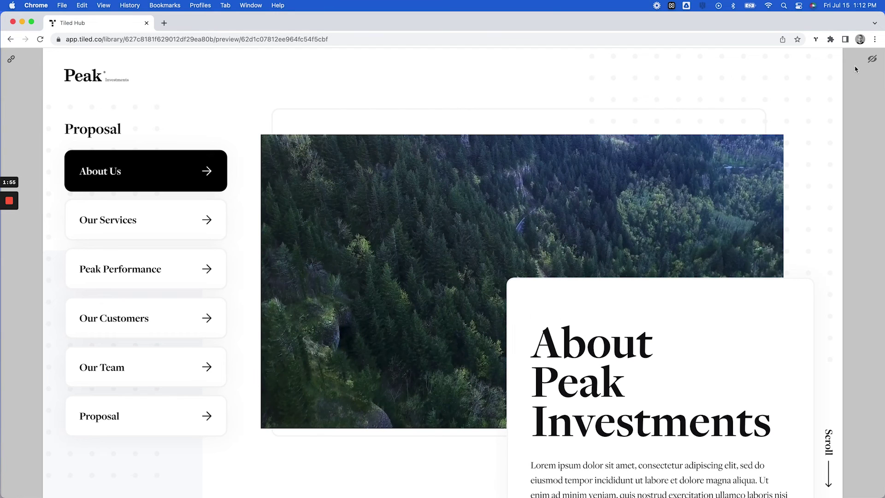
left_click(871, 59)
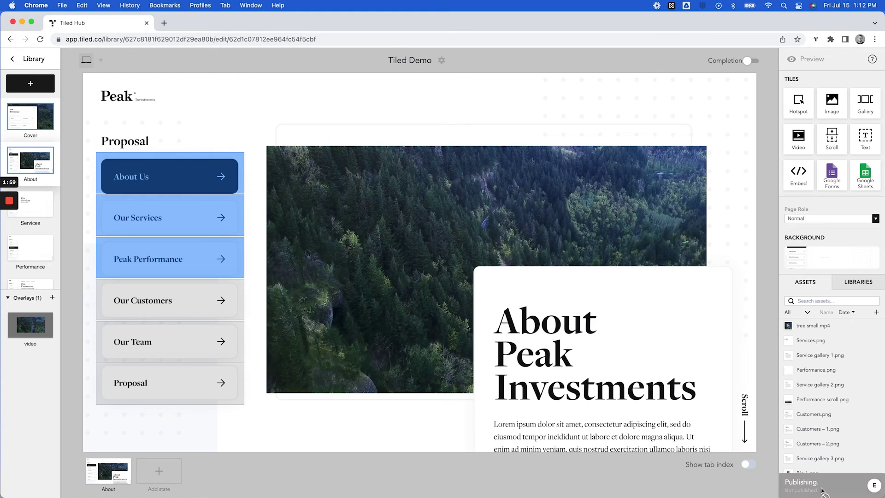
Step: Publish the Tiled Demo microapp using Publish Without Notification
left_click(822, 490)
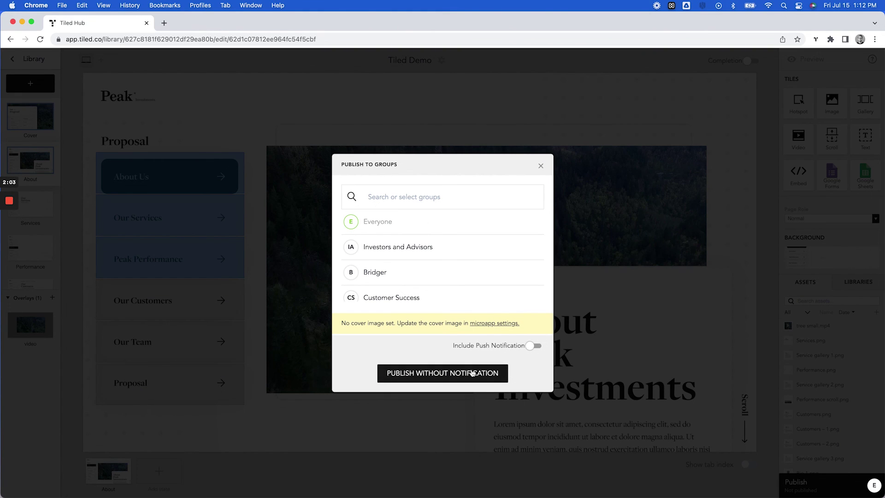
left_click(642, 359)
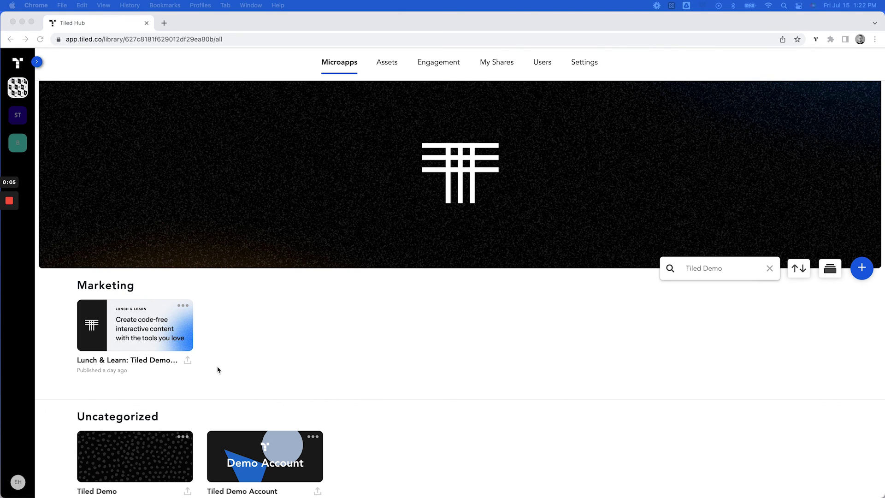
Step: Create a public share link for Tiled Demo named 'new link'
scroll(217, 369, "down", 3)
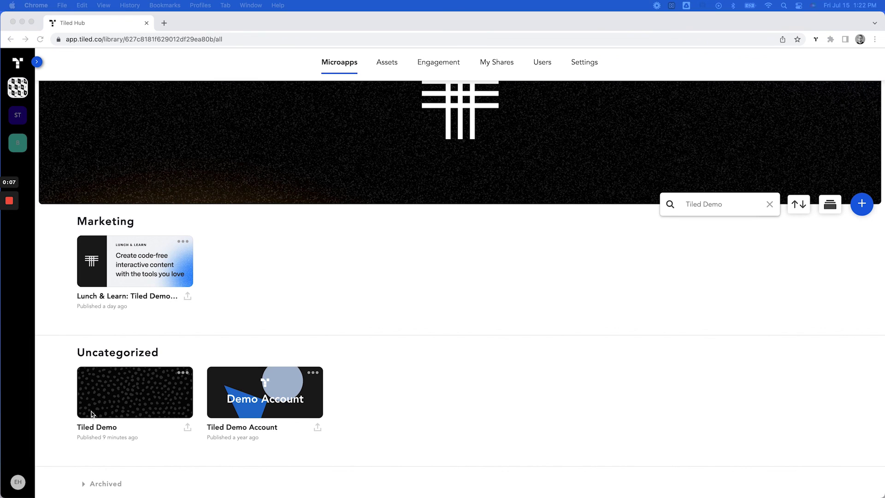
left_click(185, 433)
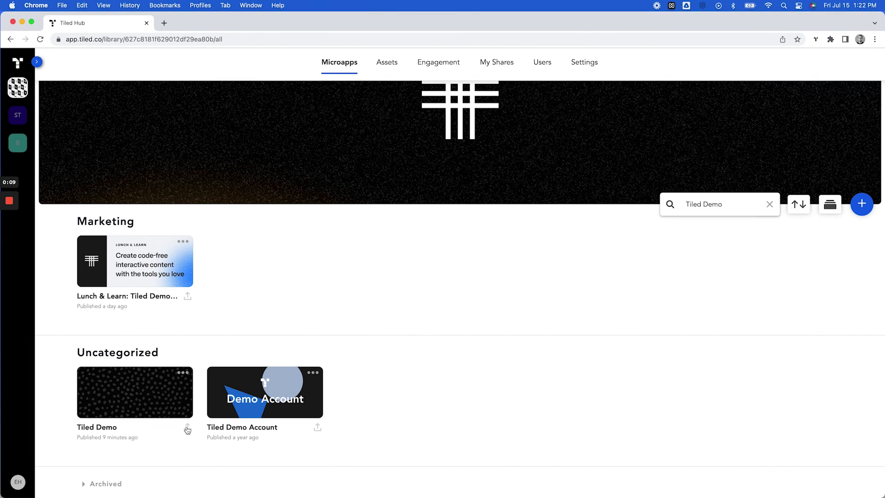
left_click(187, 429)
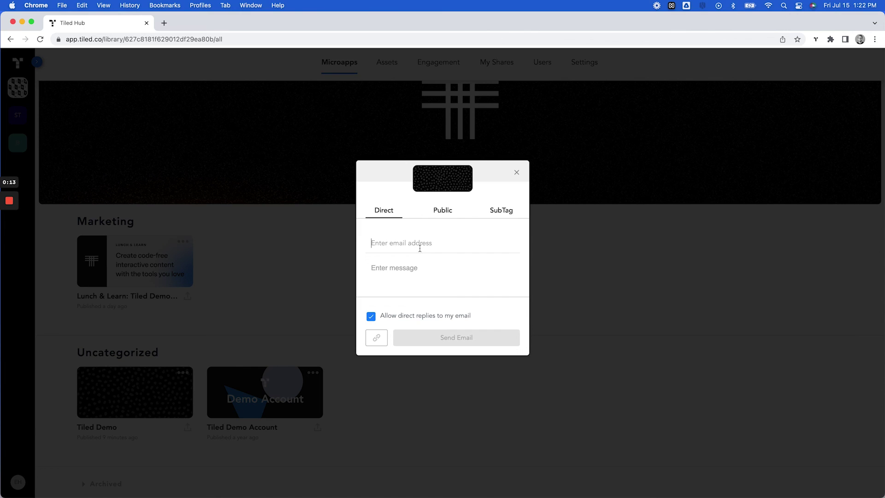
left_click(450, 217)
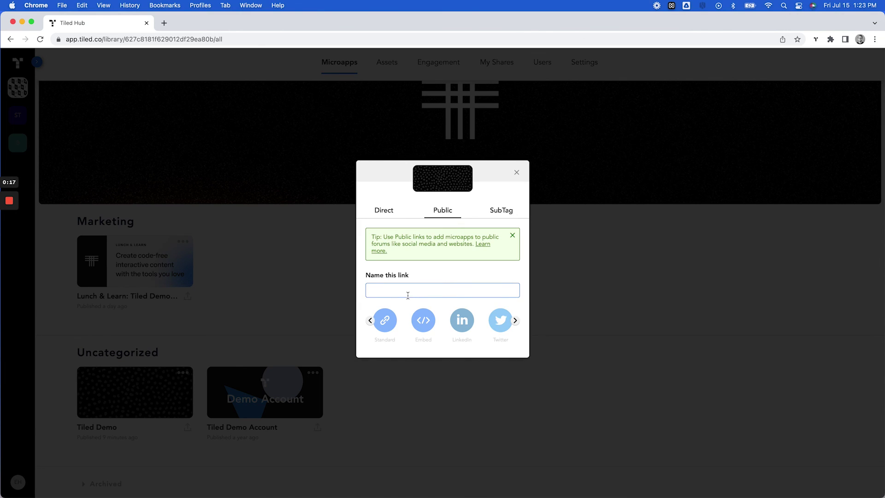
type("new link")
Step: Generate the standard link and the embed code, then view the SubTag options
left_click(385, 328)
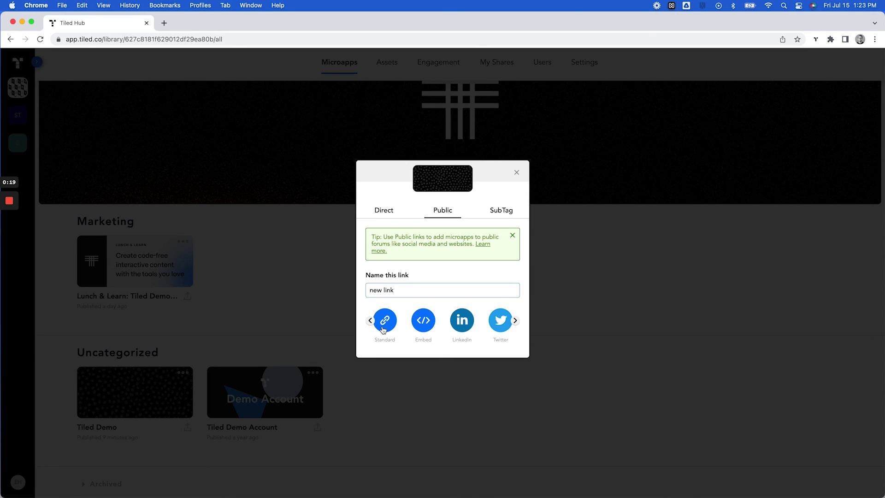
left_click(423, 327)
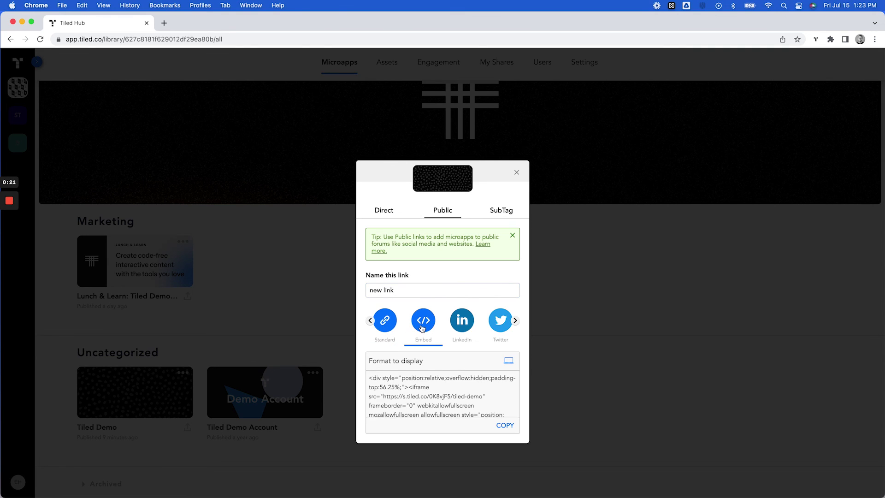
left_click(504, 213)
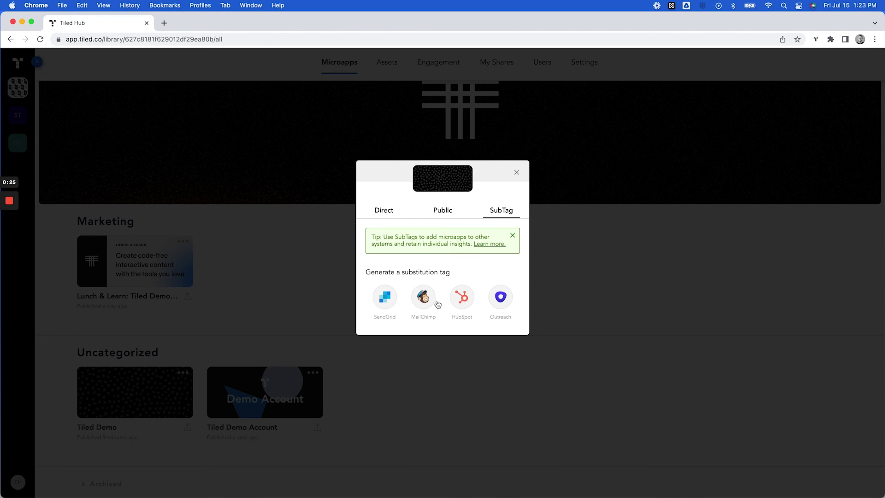